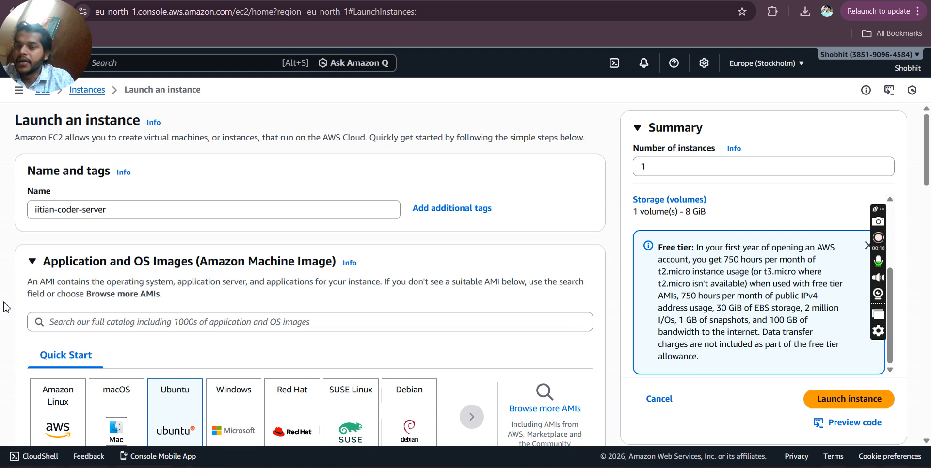
Switch to the local website at localhost:3000 and review its home page from the hero section to the footer.
{"action": "left_click_drag", "start_coordinate": [59, 46], "coordinate": [889, 124]}
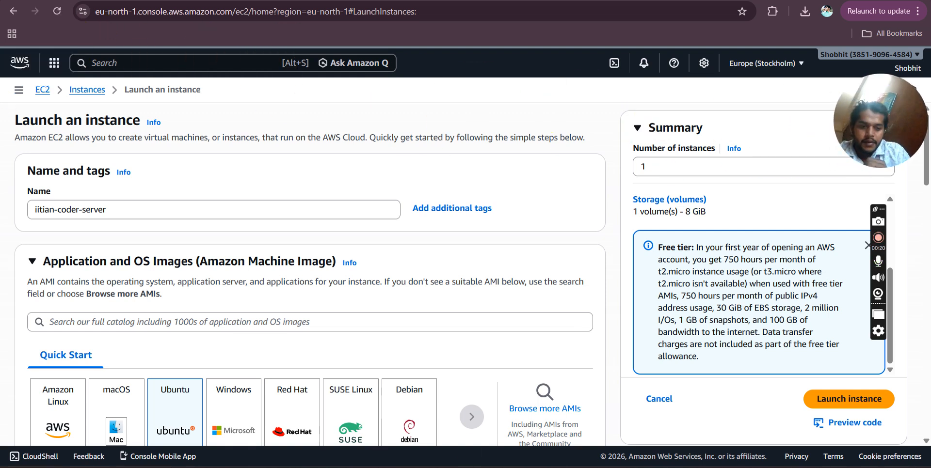
{"action": "left_click", "coordinate": [627, 467]}
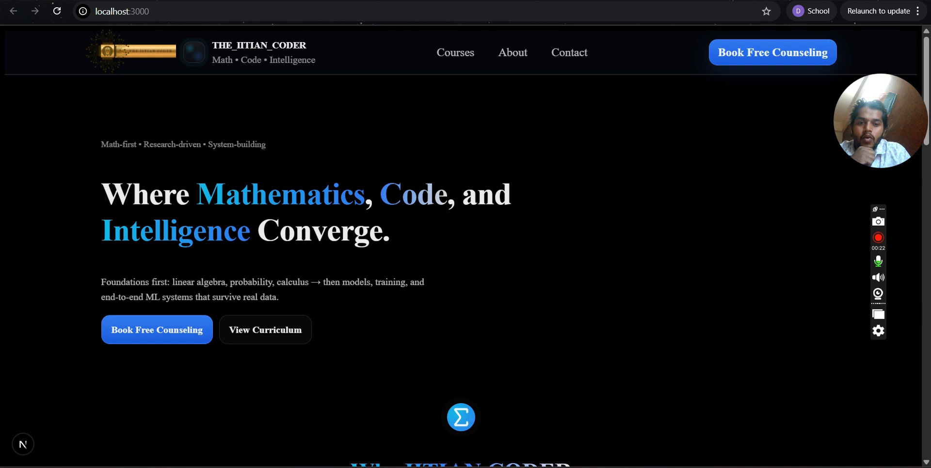
{"action": "scroll", "coordinate": [458, 269], "scroll_direction": "down", "scroll_amount": 3}
{"action": "scroll", "coordinate": [459, 270], "scroll_direction": "down", "scroll_amount": 3}
{"action": "scroll", "coordinate": [458, 269], "scroll_direction": "up", "scroll_amount": 6}
{"action": "scroll", "coordinate": [458, 269], "scroll_direction": "down", "scroll_amount": 10}
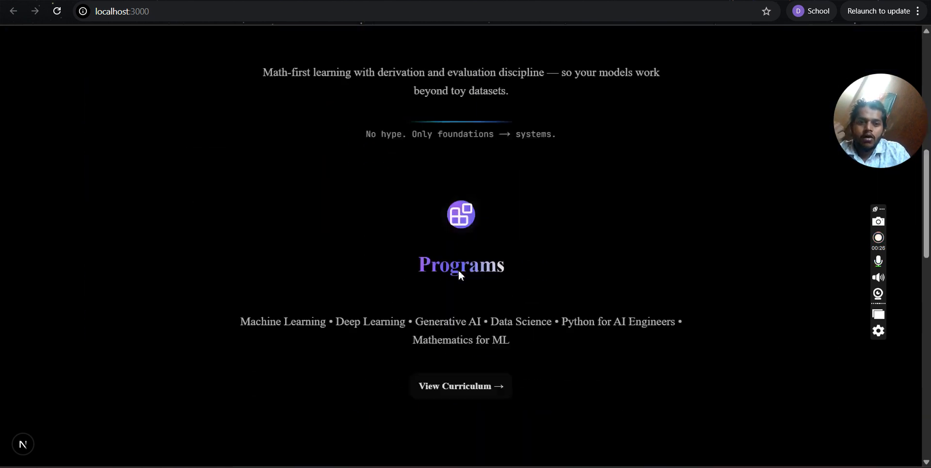
{"action": "scroll", "coordinate": [458, 268], "scroll_direction": "down", "scroll_amount": 5}
{"action": "scroll", "coordinate": [458, 268], "scroll_direction": "down", "scroll_amount": 5}
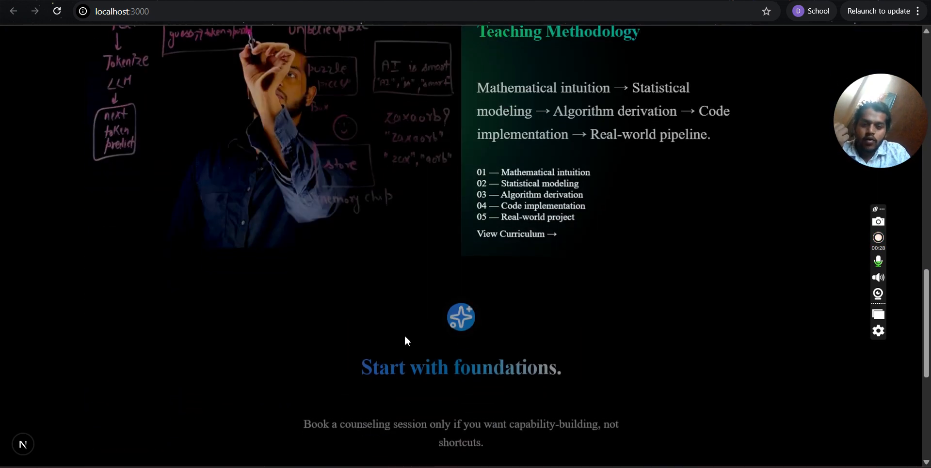
{"action": "scroll", "coordinate": [407, 341], "scroll_direction": "down", "scroll_amount": 5}
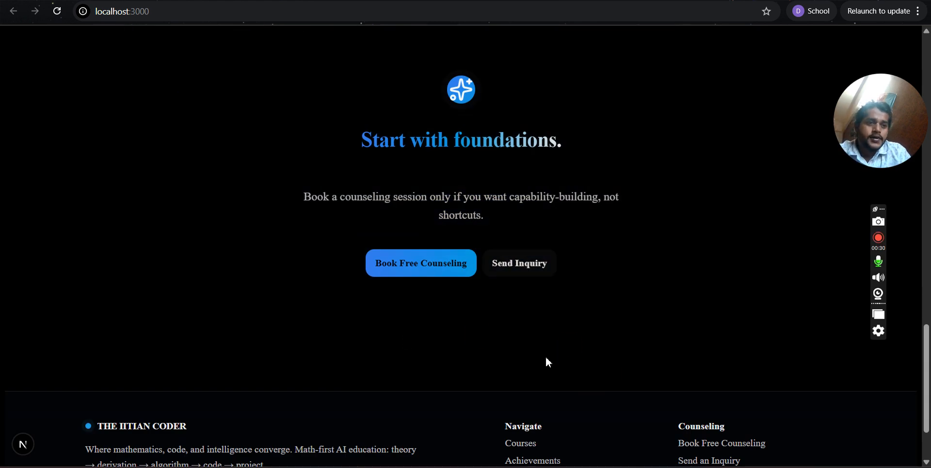
Switch back to the AWS console, leave the open launch form for the EC2 dashboard, and show the EC2 navigation.
{"action": "left_click", "coordinate": [597, 396]}
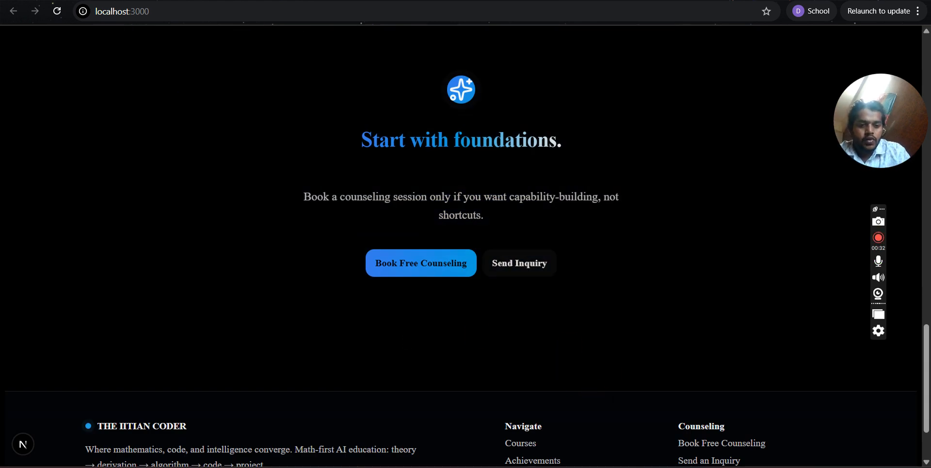
{"action": "left_click", "coordinate": [634, 416]}
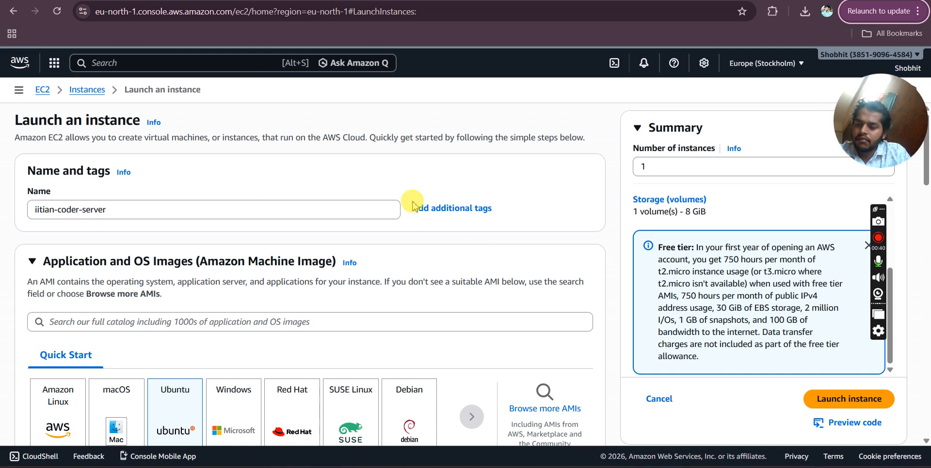
{"action": "scroll", "coordinate": [301, 212], "scroll_direction": "down", "scroll_amount": 4}
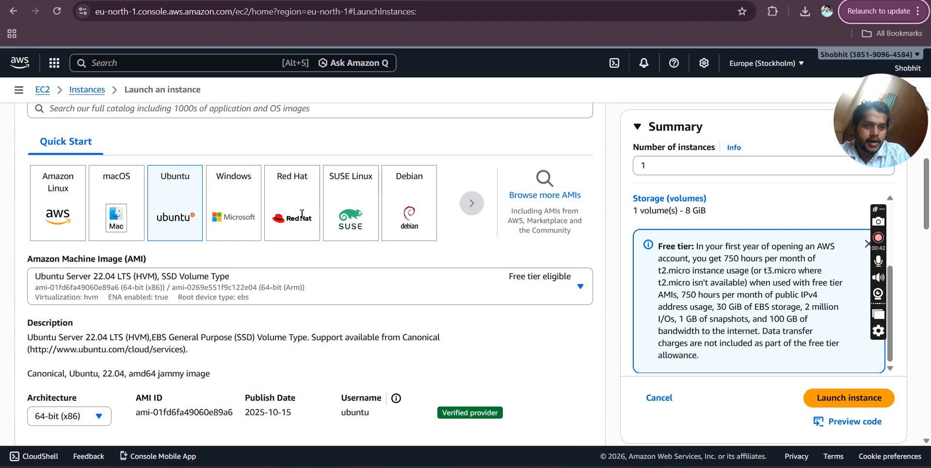
{"action": "left_click", "coordinate": [42, 90]}
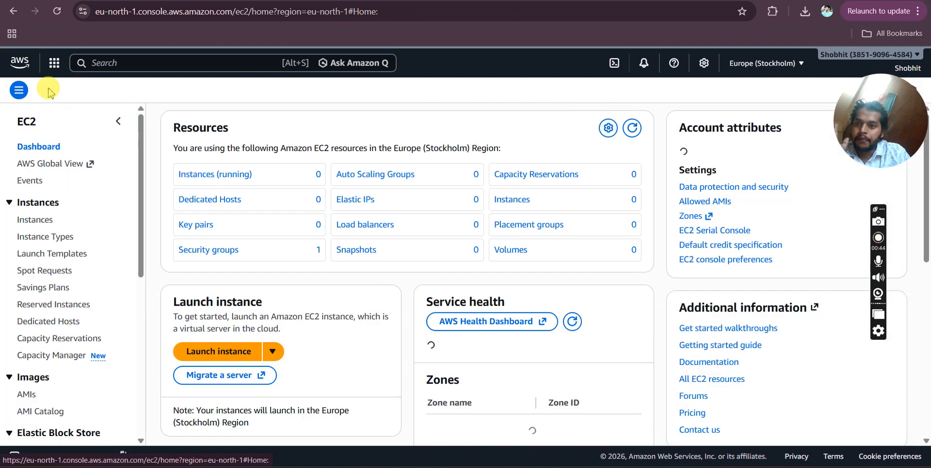
{"action": "left_click", "coordinate": [18, 90]}
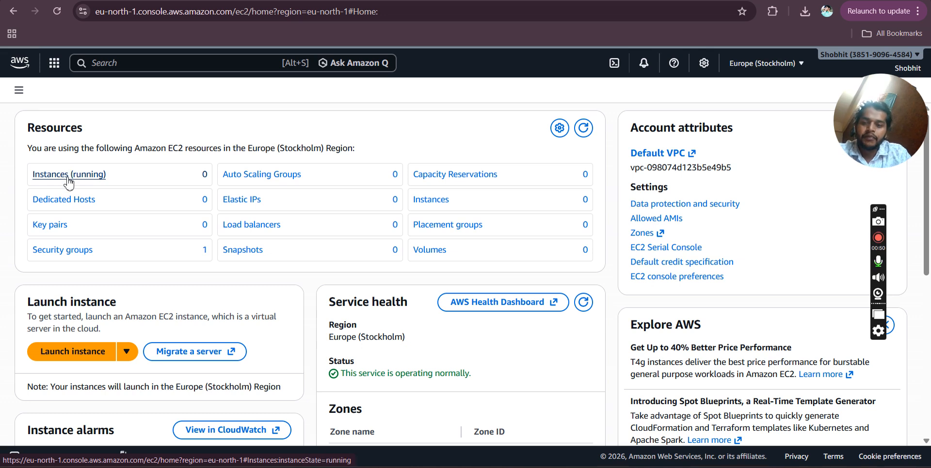
{"action": "left_click", "coordinate": [11, 91]}
{"action": "left_click", "coordinate": [19, 93]}
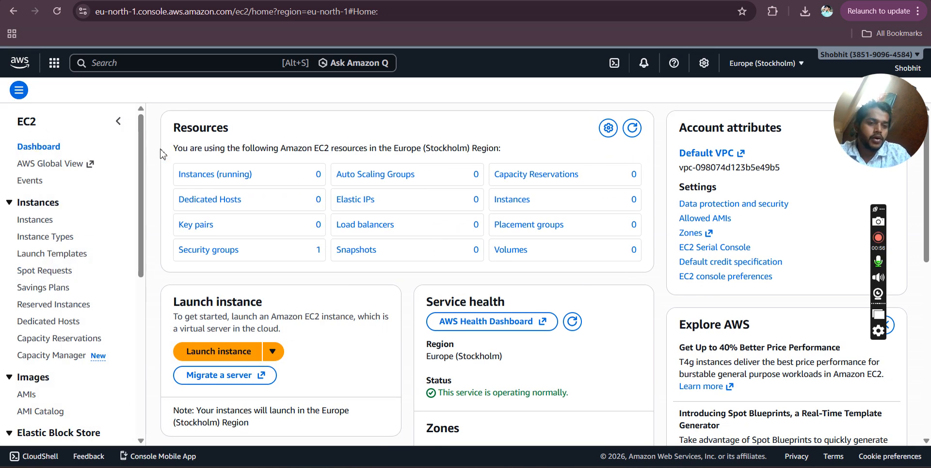
Open the list of running instances and start launching a new instance from it.
{"action": "left_click", "coordinate": [219, 177]}
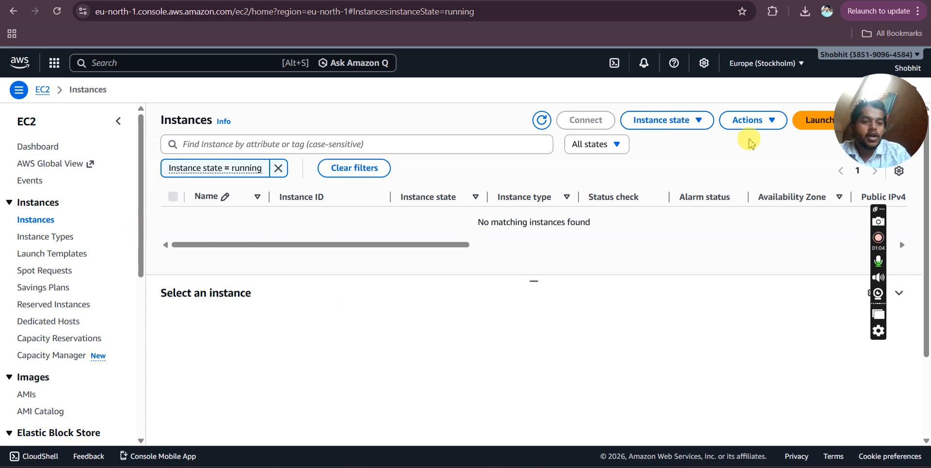
{"action": "left_click_drag", "start_coordinate": [894, 119], "coordinate": [899, 166]}
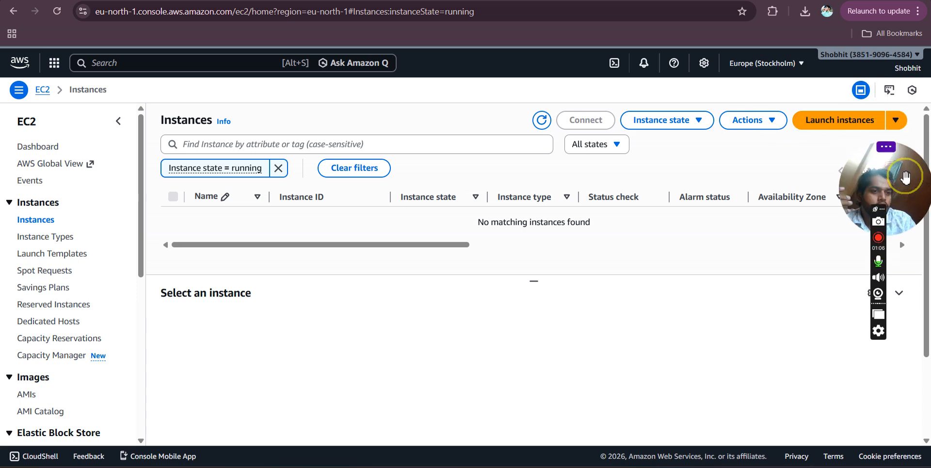
{"action": "left_click", "coordinate": [820, 128]}
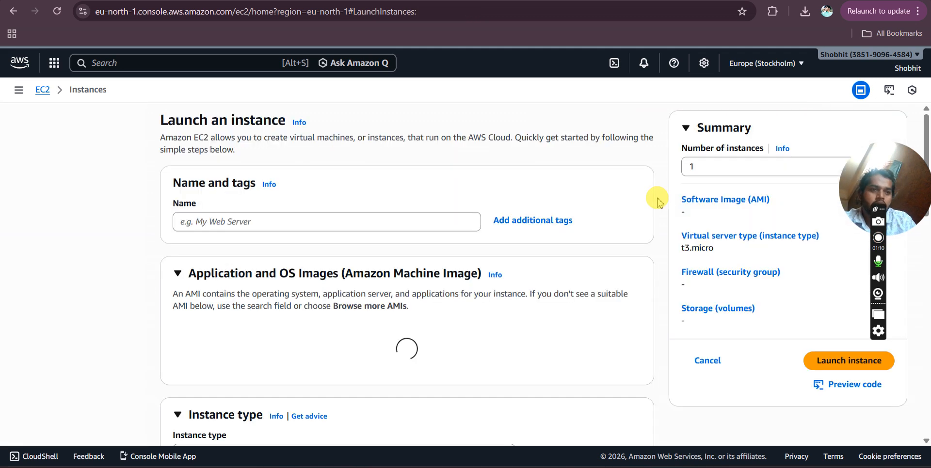
Name the instance the-iitian-server and select Ubuntu as its operating system.
{"action": "left_click", "coordinate": [267, 211]}
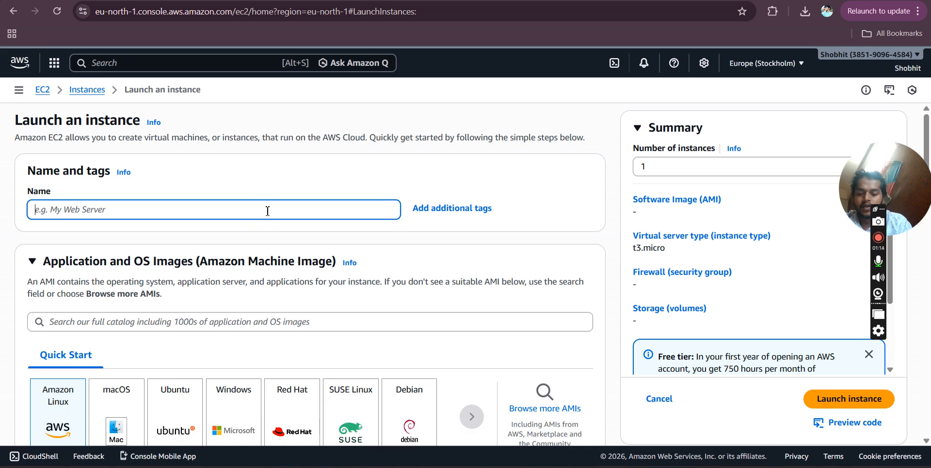
{"action": "type", "text": "the-iitian-server"}
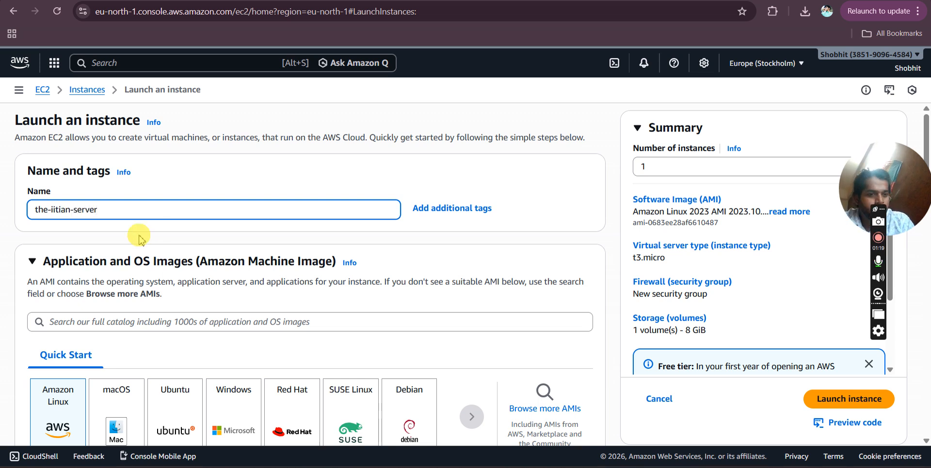
{"action": "scroll", "coordinate": [127, 237], "scroll_direction": "down", "scroll_amount": 1}
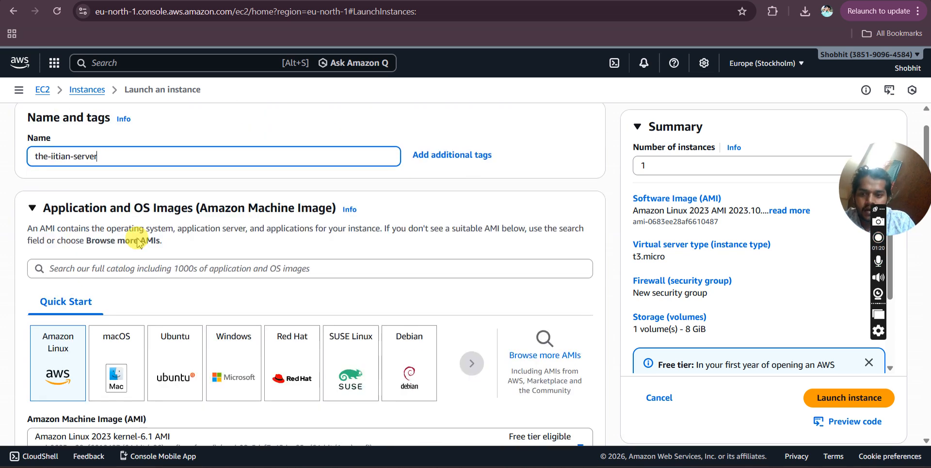
{"action": "scroll", "coordinate": [178, 355], "scroll_direction": "down", "scroll_amount": 1}
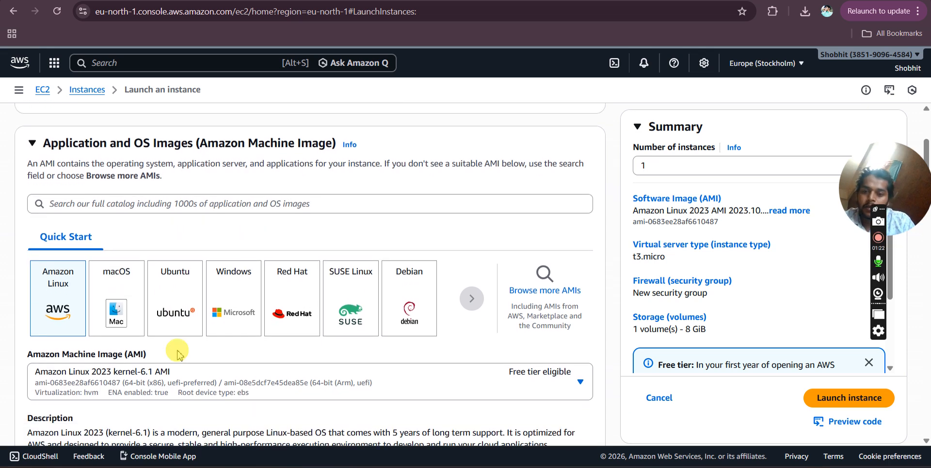
{"action": "left_click", "coordinate": [175, 317]}
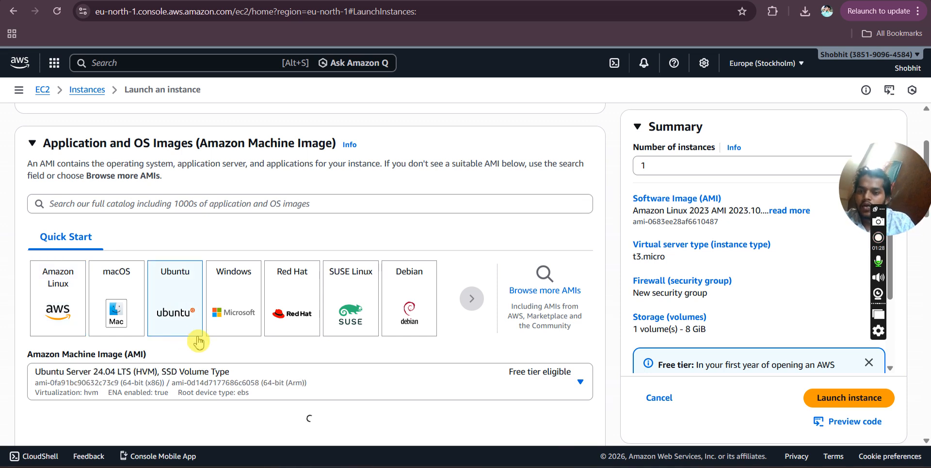
Change the machine image to Ubuntu Server 22.04 LTS (HVM), SSD Volume Type, and accept the resulting settings changes.
{"action": "scroll", "coordinate": [345, 330], "scroll_direction": "down", "scroll_amount": 4}
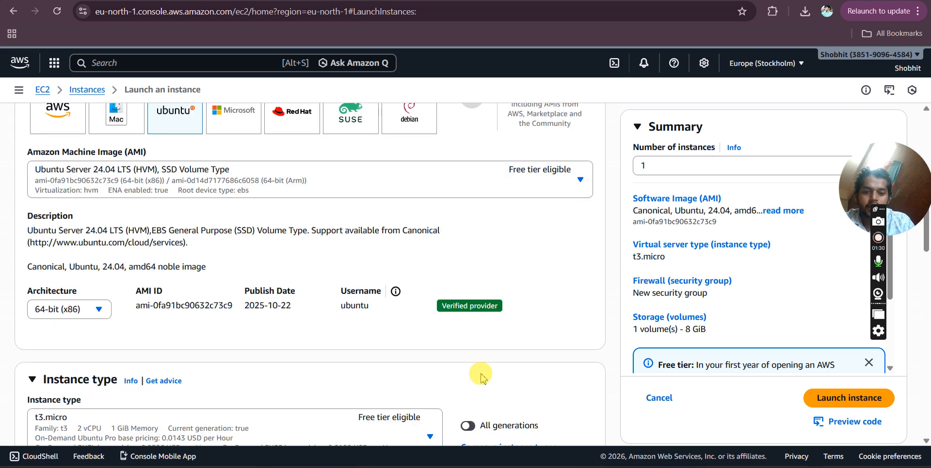
{"action": "scroll", "coordinate": [305, 365], "scroll_direction": "down", "scroll_amount": 2}
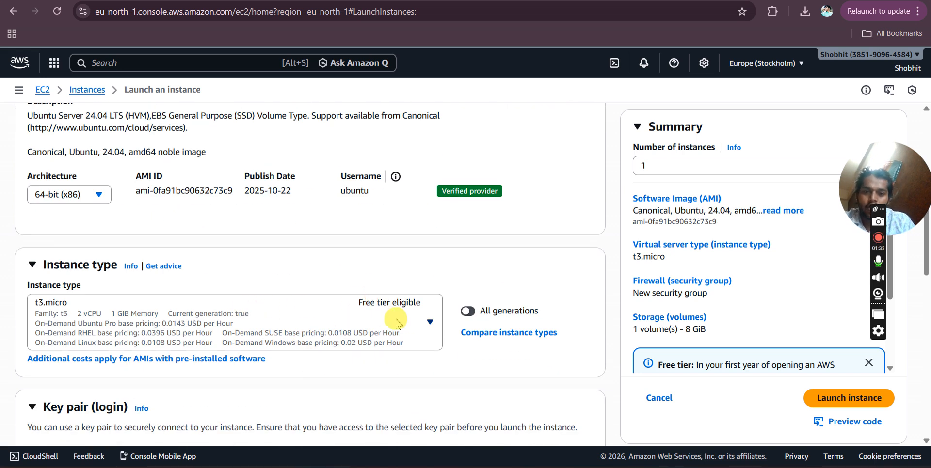
{"action": "scroll", "coordinate": [180, 220], "scroll_direction": "up", "scroll_amount": 2}
{"action": "scroll", "coordinate": [180, 221], "scroll_direction": "up", "scroll_amount": 1}
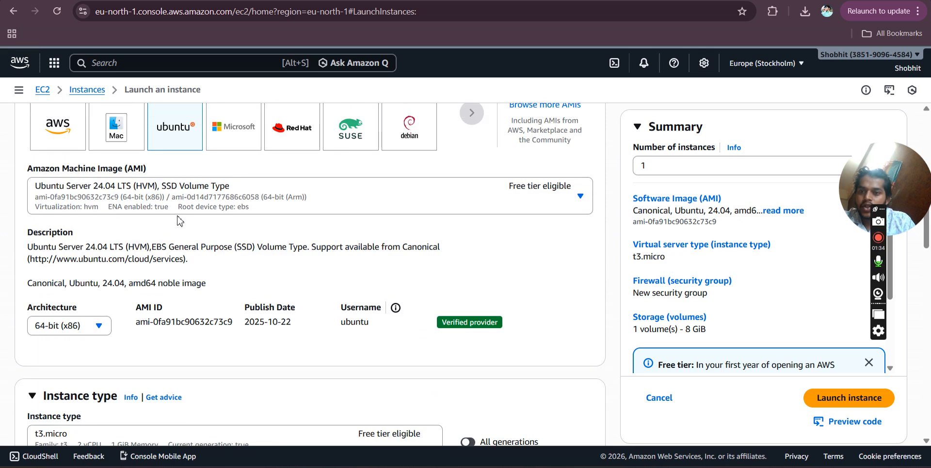
{"action": "left_click", "coordinate": [581, 194]}
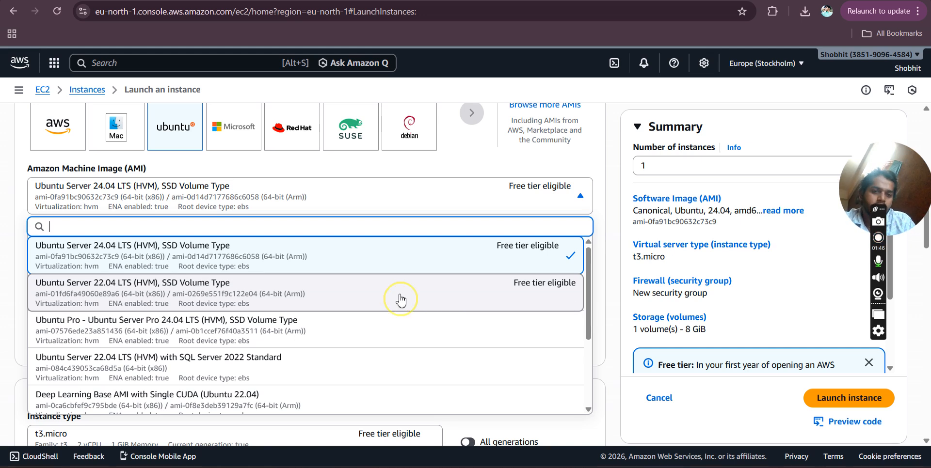
{"action": "left_click", "coordinate": [400, 299]}
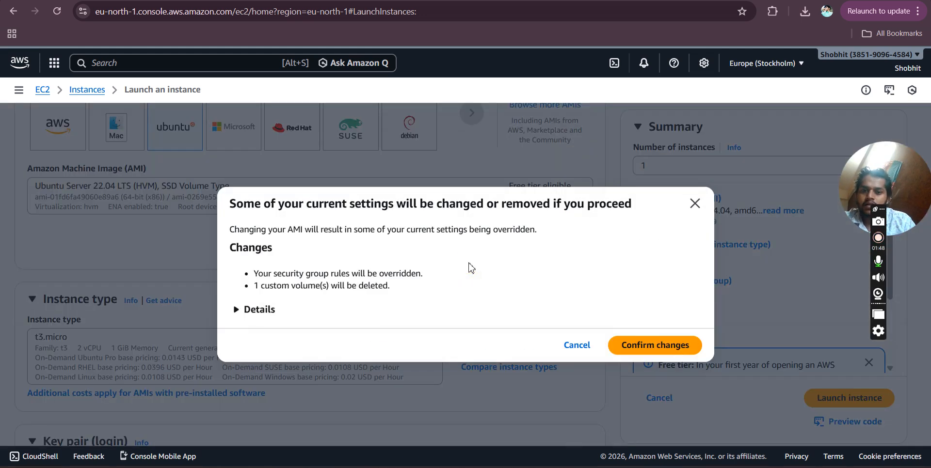
{"action": "left_click", "coordinate": [654, 347]}
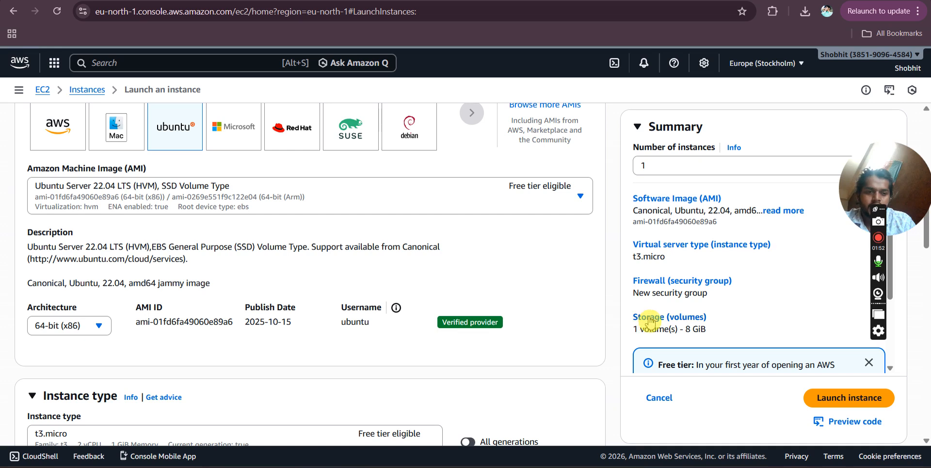
Review the chosen Ubuntu image's details and the other quick-start operating systems.
{"action": "scroll", "coordinate": [336, 229], "scroll_direction": "down", "scroll_amount": 3}
{"action": "scroll", "coordinate": [338, 229], "scroll_direction": "up", "scroll_amount": 4}
{"action": "scroll", "coordinate": [338, 230], "scroll_direction": "up", "scroll_amount": 1}
{"action": "scroll", "coordinate": [338, 229], "scroll_direction": "down", "scroll_amount": 2}
{"action": "scroll", "coordinate": [338, 229], "scroll_direction": "up", "scroll_amount": 5}
{"action": "scroll", "coordinate": [338, 229], "scroll_direction": "down", "scroll_amount": 3}
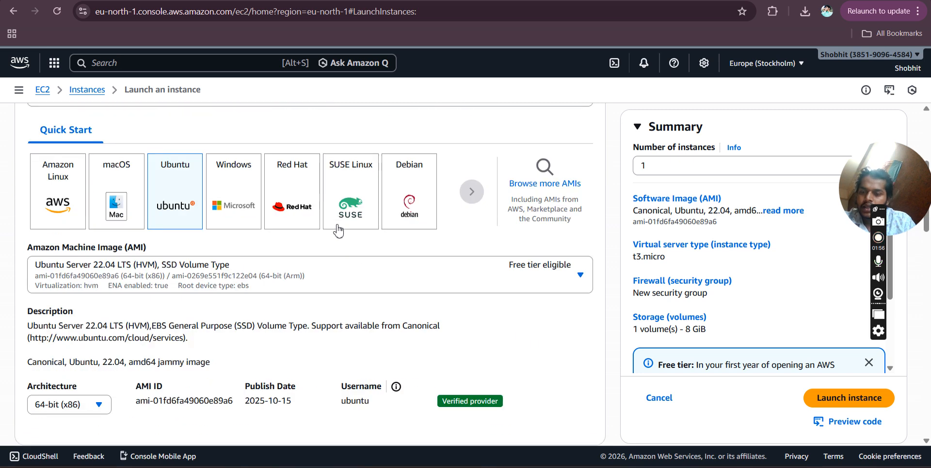
{"action": "scroll", "coordinate": [338, 229], "scroll_direction": "up", "scroll_amount": 5}
{"action": "scroll", "coordinate": [338, 230], "scroll_direction": "down", "scroll_amount": 3}
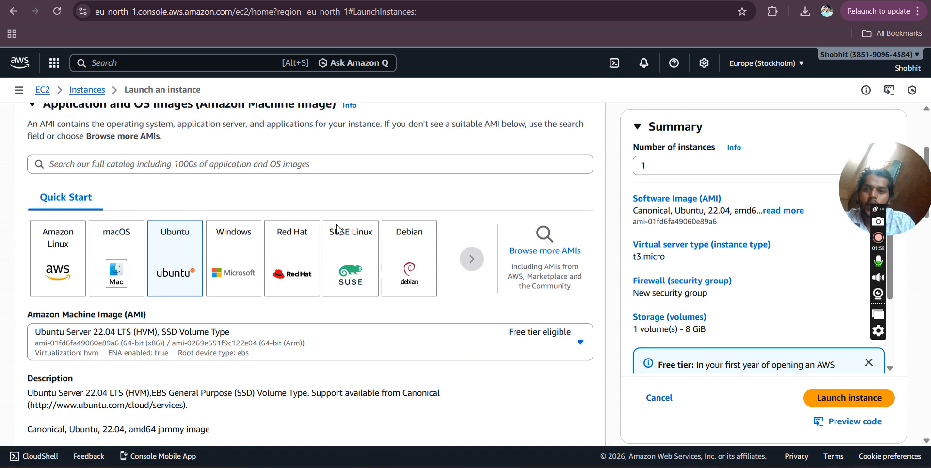
Browse the available instance types with their memory and pricing, keeping t3.micro selected.
{"action": "scroll", "coordinate": [338, 230], "scroll_direction": "down", "scroll_amount": 7}
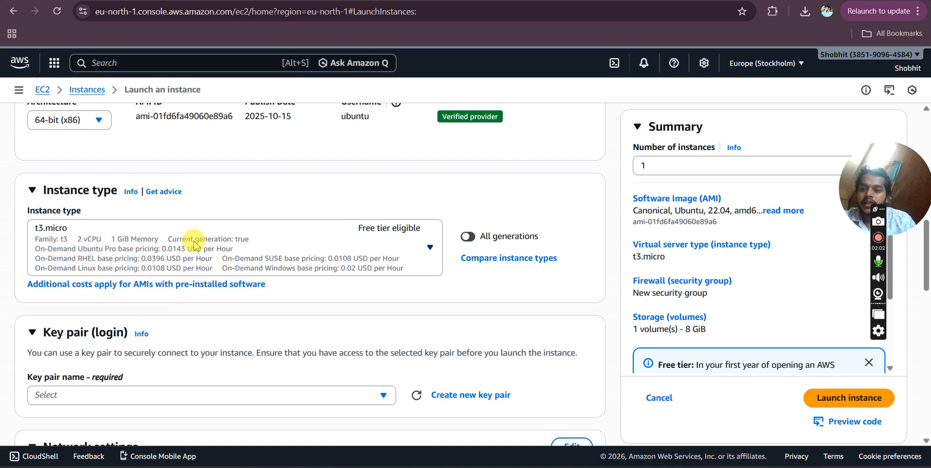
{"action": "left_click", "coordinate": [429, 249]}
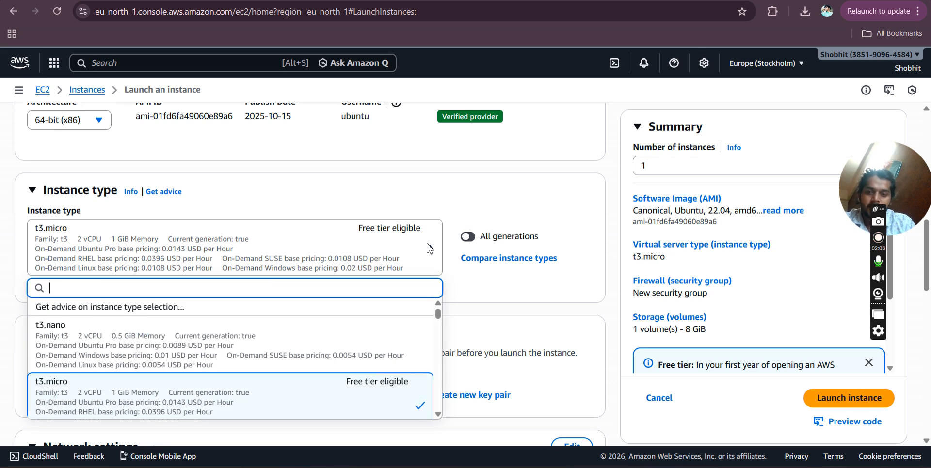
{"action": "scroll", "coordinate": [249, 332], "scroll_direction": "down", "scroll_amount": 2}
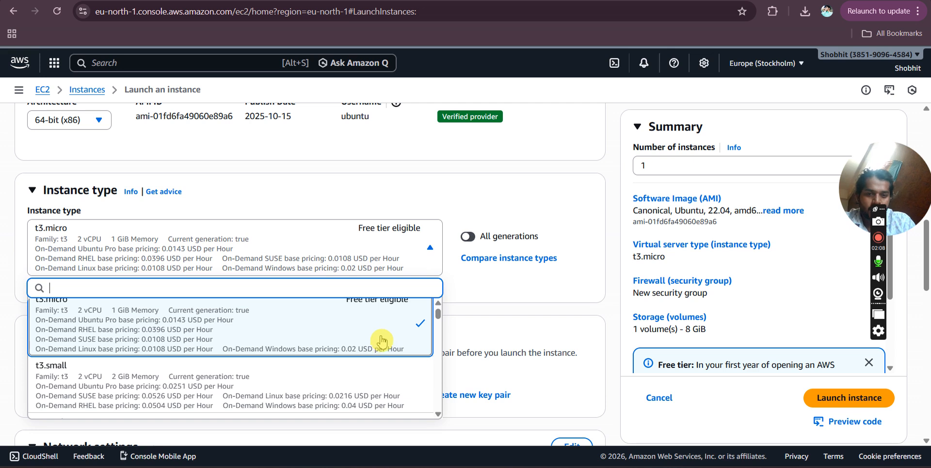
{"action": "scroll", "coordinate": [381, 342], "scroll_direction": "up", "scroll_amount": 1}
{"action": "scroll", "coordinate": [382, 344], "scroll_direction": "up", "scroll_amount": 1}
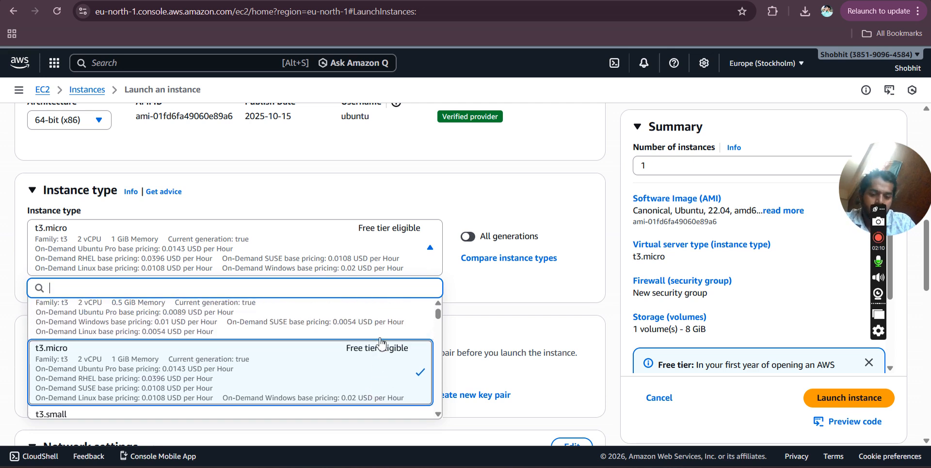
{"action": "scroll", "coordinate": [291, 367], "scroll_direction": "up", "scroll_amount": 2}
{"action": "scroll", "coordinate": [291, 368], "scroll_direction": "down", "scroll_amount": 3}
{"action": "scroll", "coordinate": [291, 369], "scroll_direction": "down", "scroll_amount": 4}
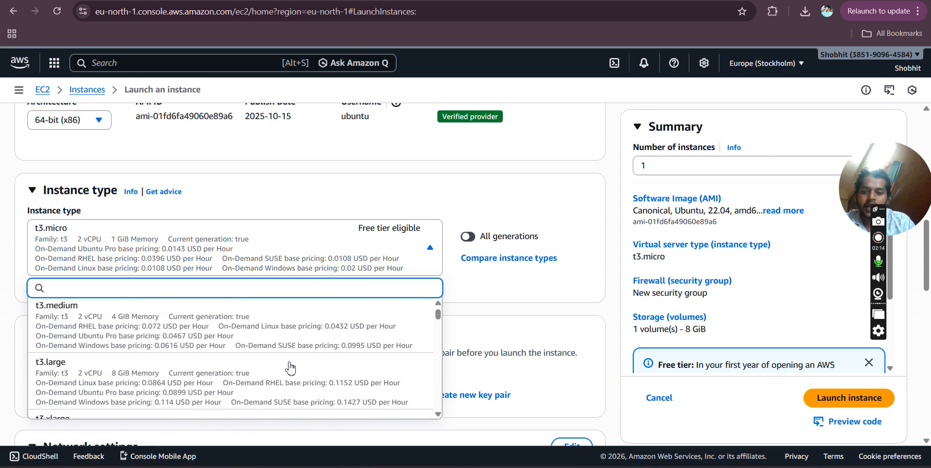
{"action": "scroll", "coordinate": [291, 368], "scroll_direction": "down", "scroll_amount": 1}
{"action": "scroll", "coordinate": [290, 368], "scroll_direction": "up", "scroll_amount": 6}
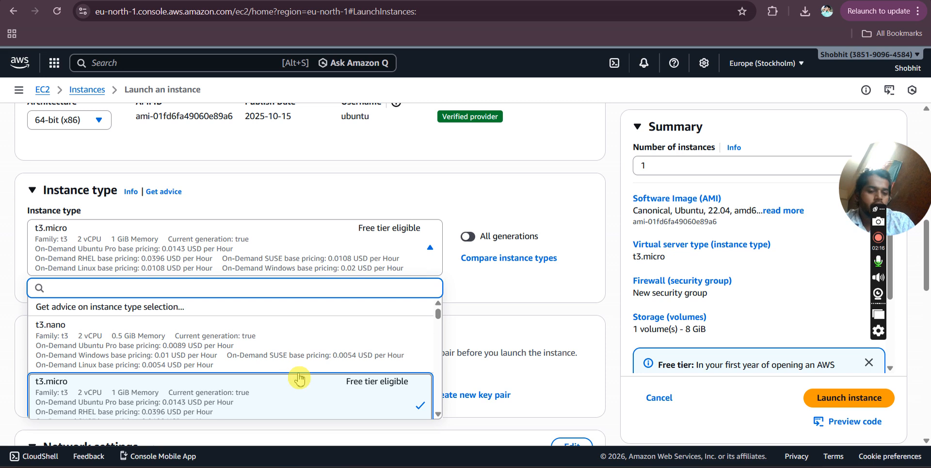
{"action": "left_click", "coordinate": [489, 315]}
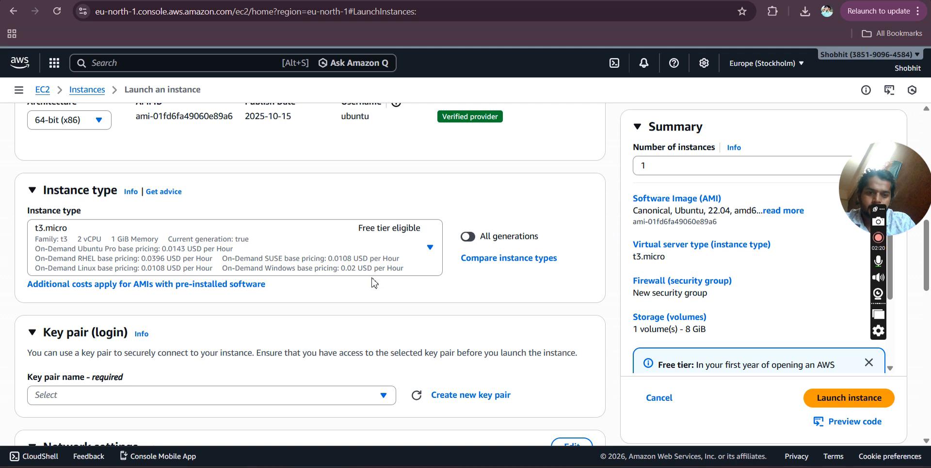
{"action": "scroll", "coordinate": [373, 283], "scroll_direction": "down", "scroll_amount": 2}
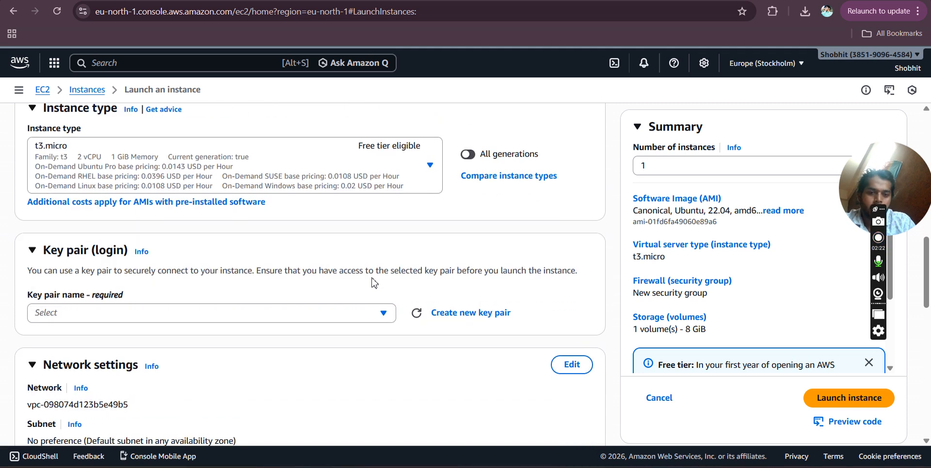
Set the instance's key pair option to Proceed without a key pair (Not recommended).
{"action": "scroll", "coordinate": [374, 283], "scroll_direction": "down", "scroll_amount": 1}
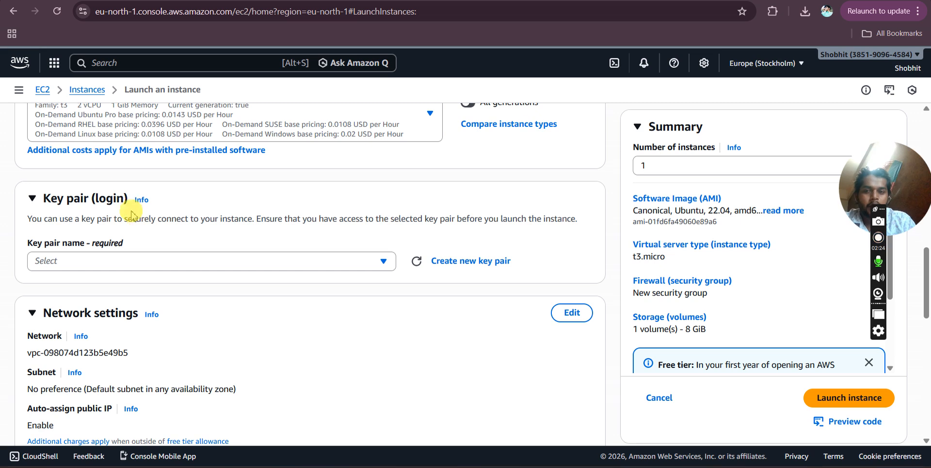
{"action": "left_click", "coordinate": [186, 264]}
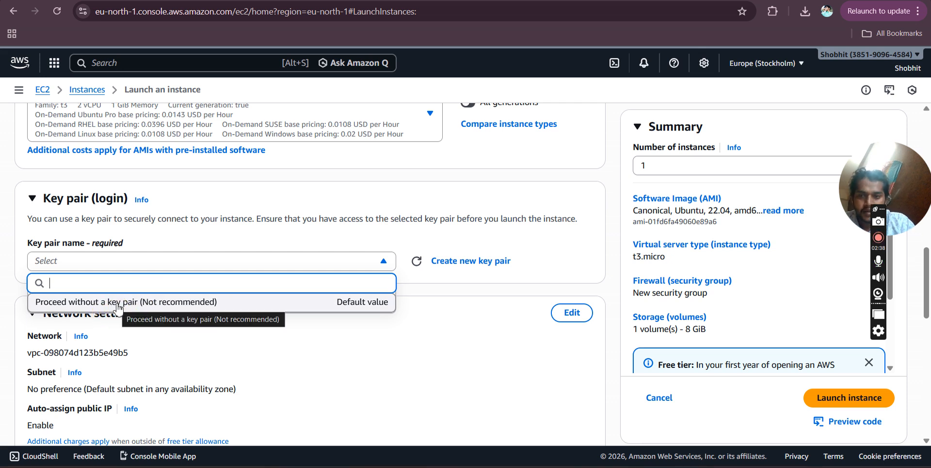
{"action": "left_click", "coordinate": [118, 307]}
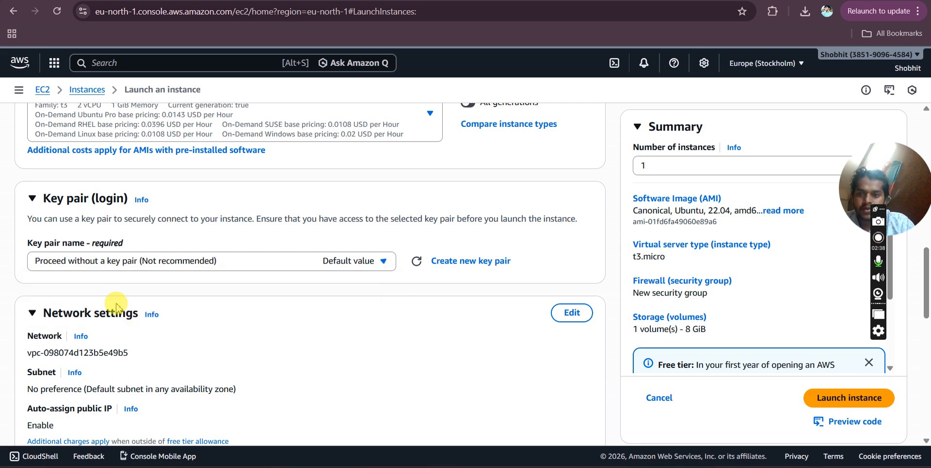
{"action": "left_click", "coordinate": [384, 264]}
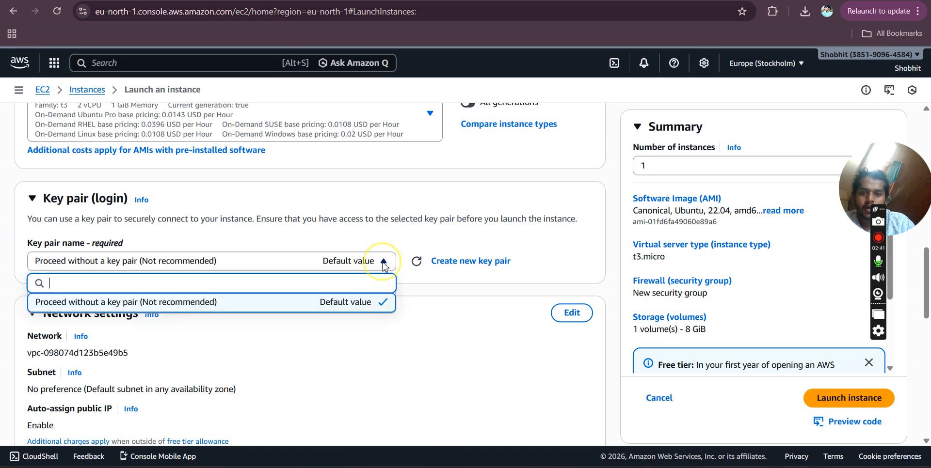
{"action": "left_click", "coordinate": [431, 278]}
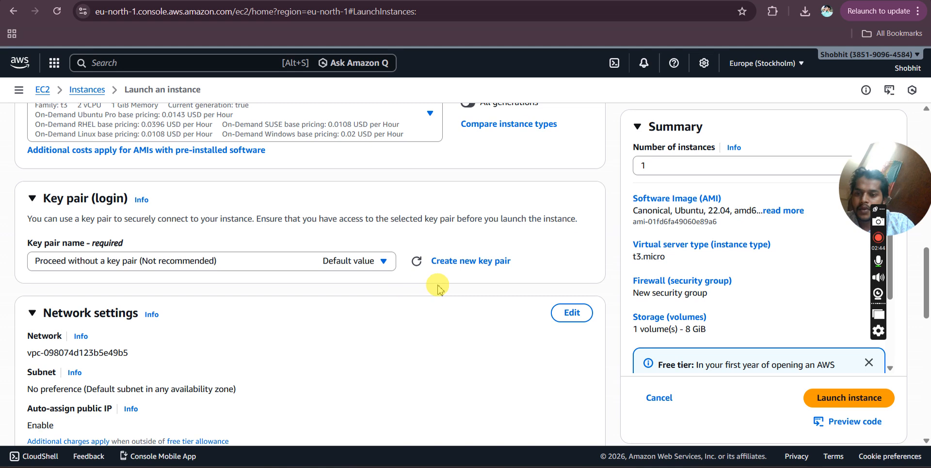
{"action": "scroll", "coordinate": [407, 292], "scroll_direction": "down", "scroll_amount": 3}
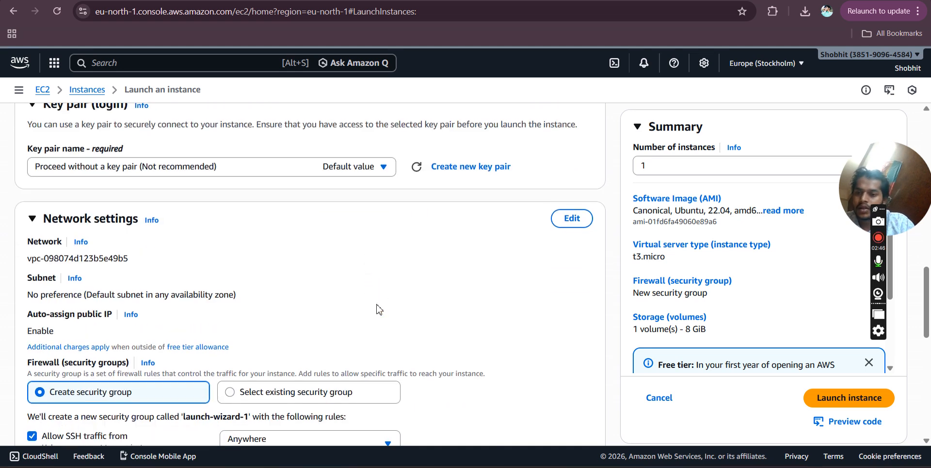
Create an RSA key pair named iitian-coder-key for the instance, with its private key in .pem format.
{"action": "scroll", "coordinate": [376, 306], "scroll_direction": "up", "scroll_amount": 5}
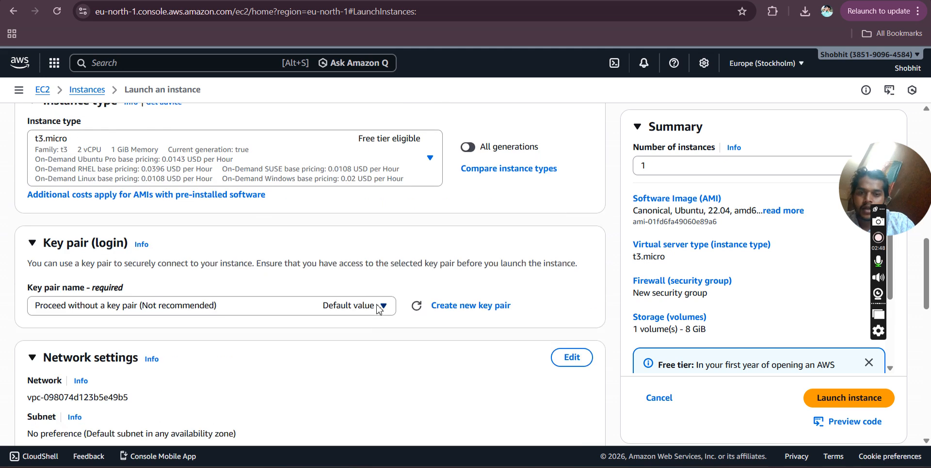
{"action": "left_click", "coordinate": [471, 310]}
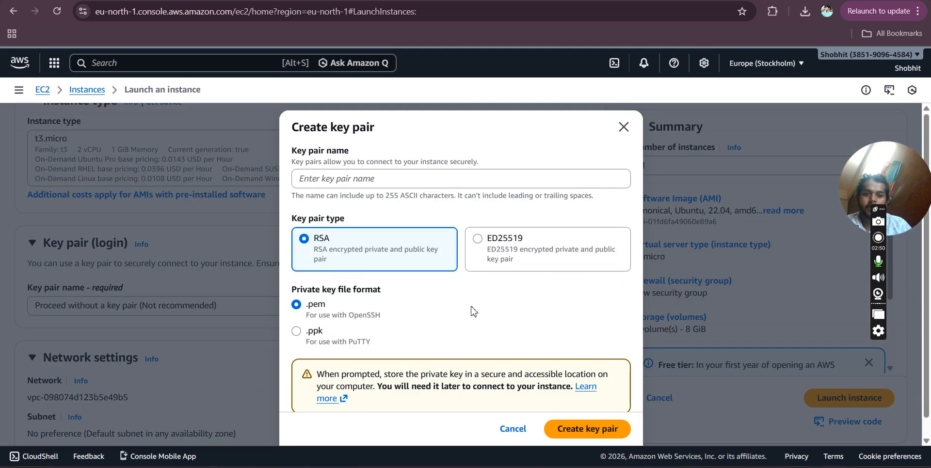
{"action": "left_click", "coordinate": [408, 183]}
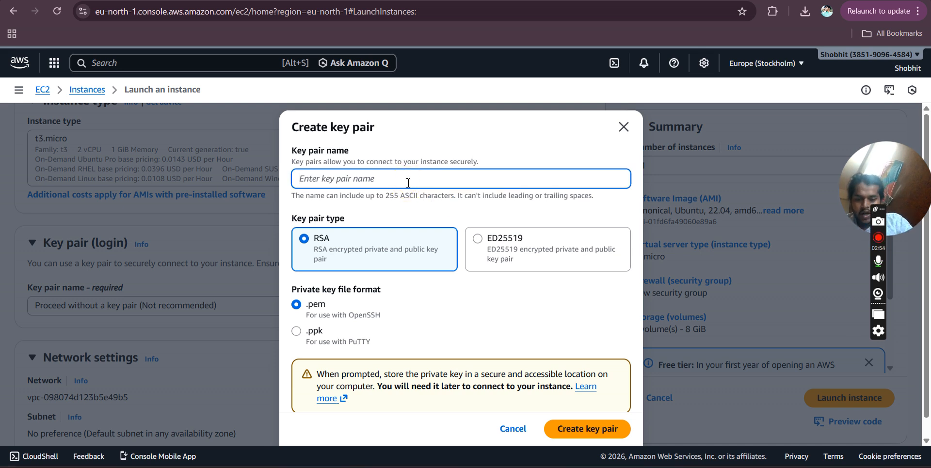
{"action": "type", "text": "iitian-coder-key"}
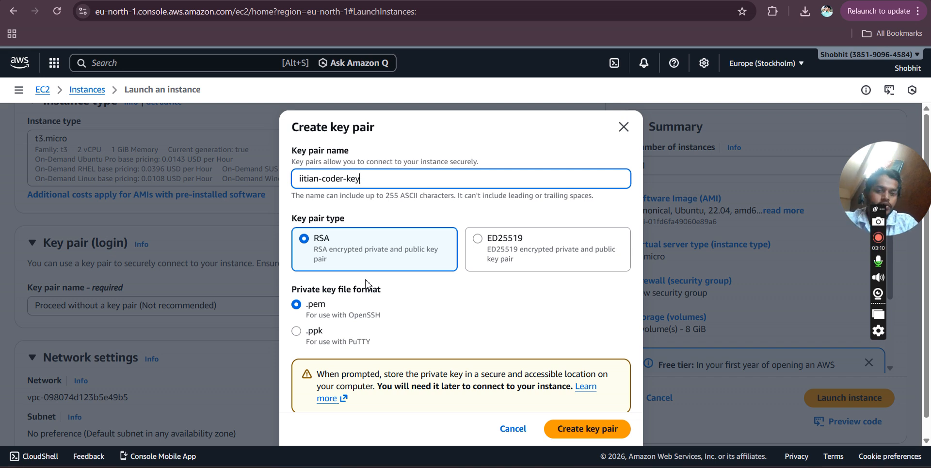
{"action": "scroll", "coordinate": [366, 283], "scroll_direction": "down", "scroll_amount": 1}
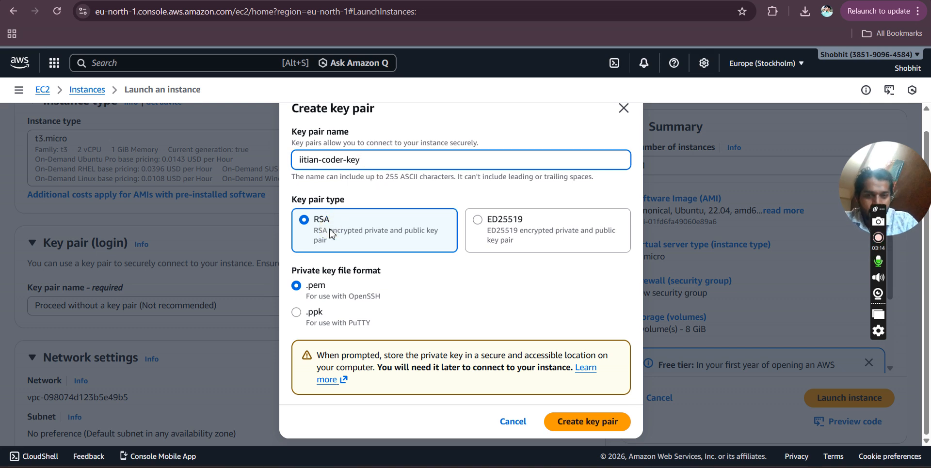
{"action": "left_click", "coordinate": [298, 292]}
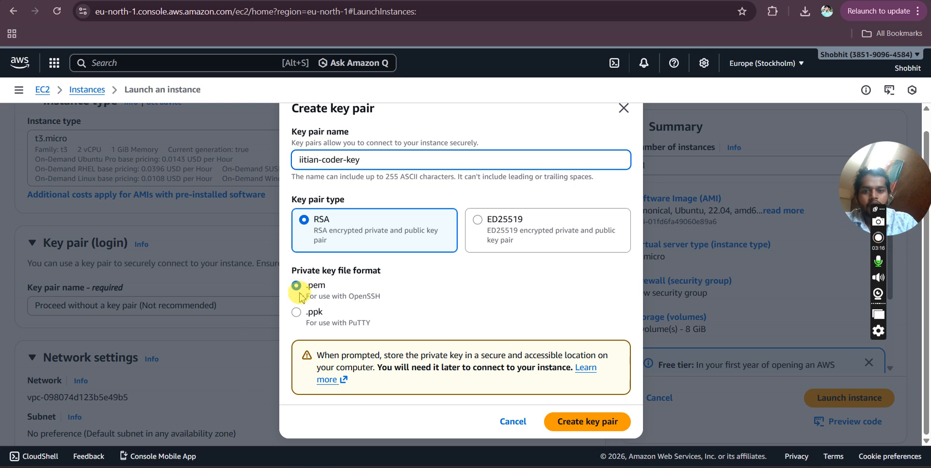
{"action": "left_click", "coordinate": [593, 423]}
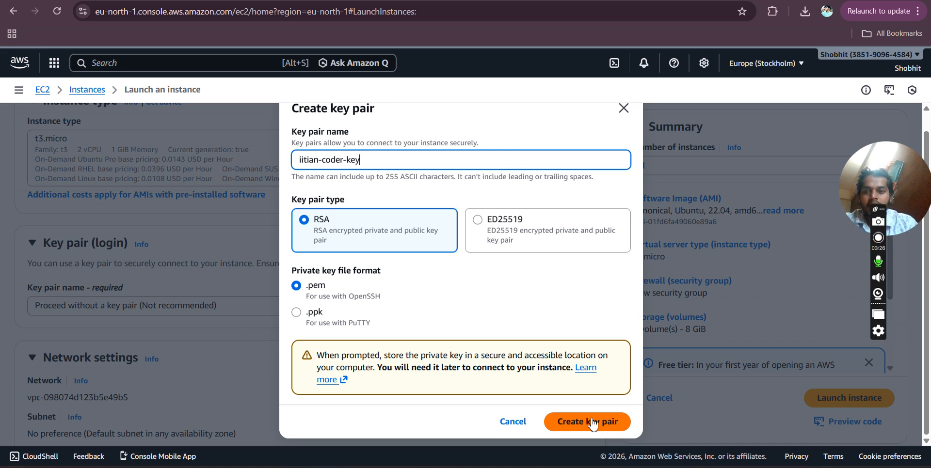
{"action": "left_click", "coordinate": [593, 423]}
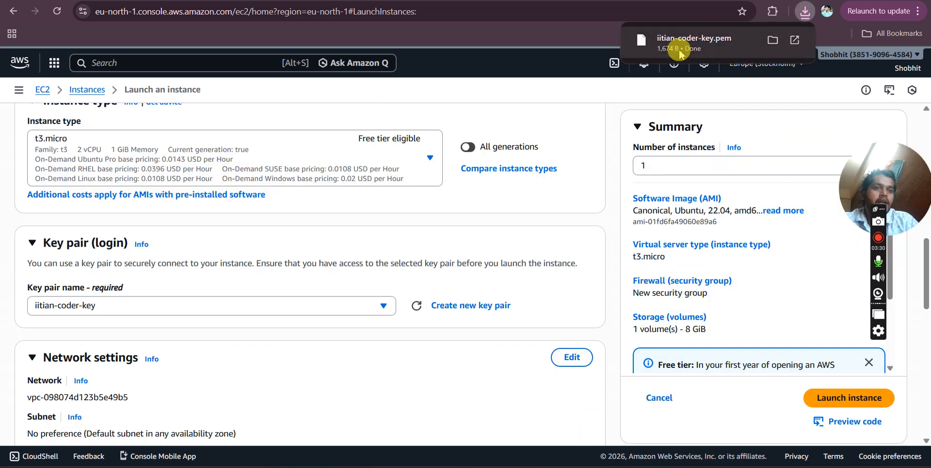
{"action": "mouse_move", "coordinate": [718, 37]}
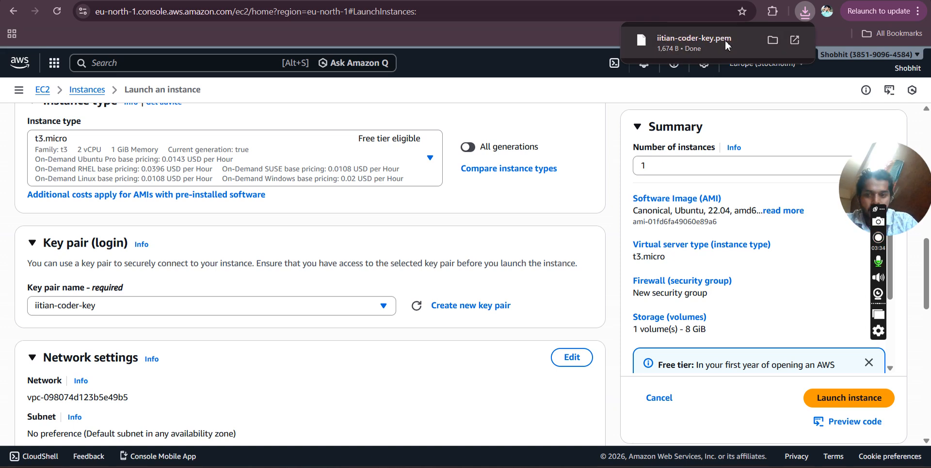
Allow HTTPS and HTTP traffic from the internet in the new security group's firewall rules.
{"action": "scroll", "coordinate": [371, 293], "scroll_direction": "down", "scroll_amount": 2}
{"action": "scroll", "coordinate": [372, 294], "scroll_direction": "down", "scroll_amount": 4}
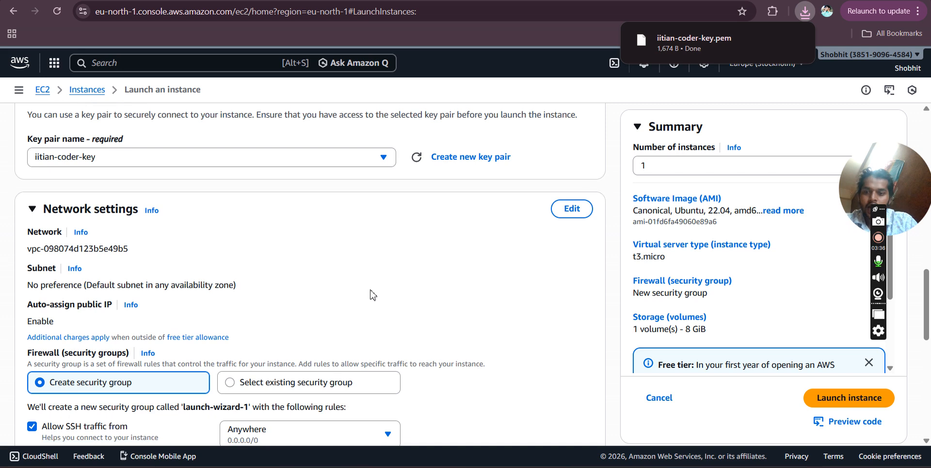
{"action": "scroll", "coordinate": [374, 294], "scroll_direction": "down", "scroll_amount": 3}
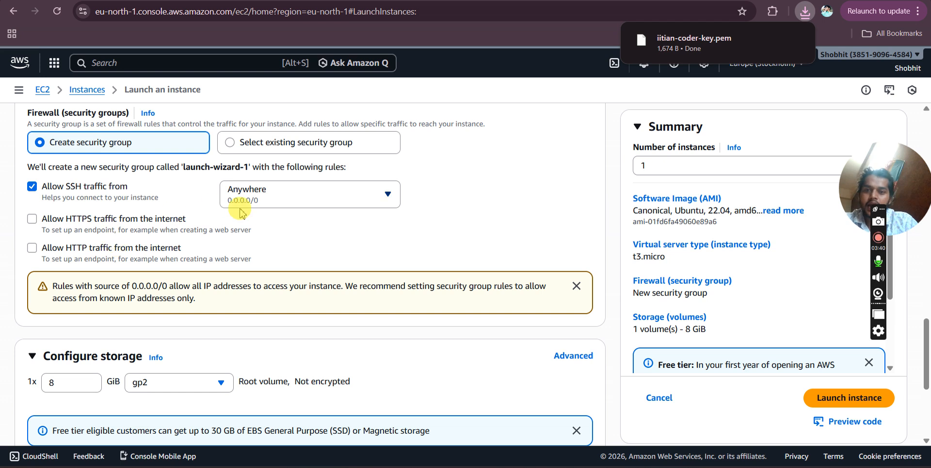
{"action": "left_click", "coordinate": [32, 219]}
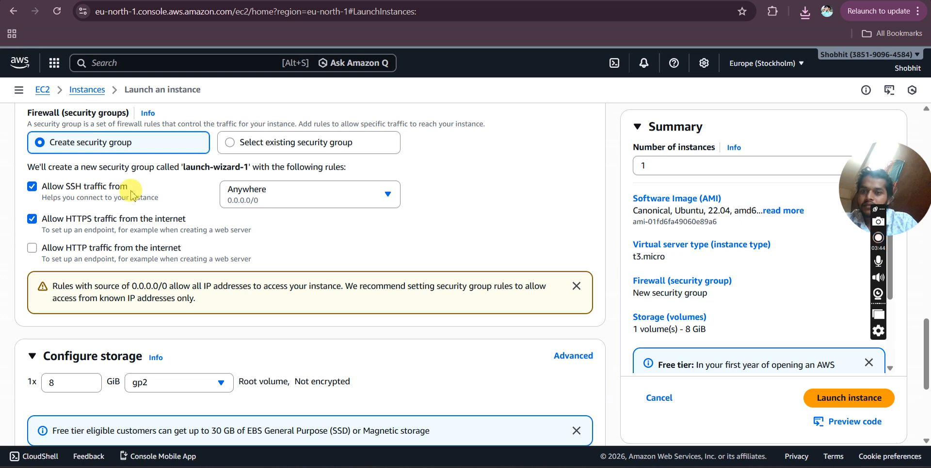
{"action": "scroll", "coordinate": [135, 193], "scroll_direction": "up", "scroll_amount": 1}
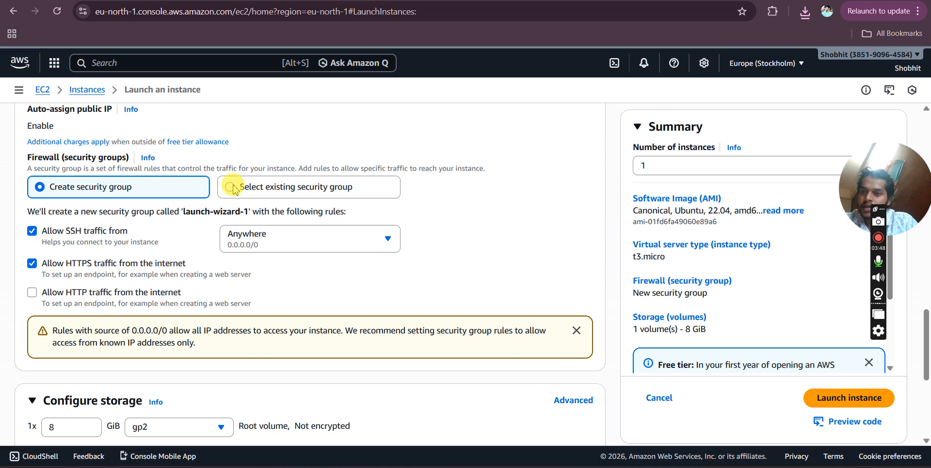
{"action": "scroll", "coordinate": [234, 189], "scroll_direction": "up", "scroll_amount": 1}
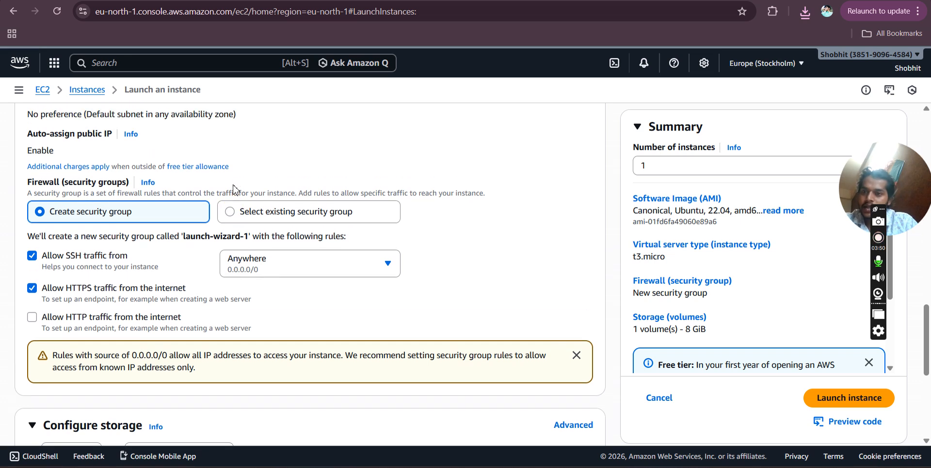
{"action": "scroll", "coordinate": [156, 222], "scroll_direction": "down", "scroll_amount": 1}
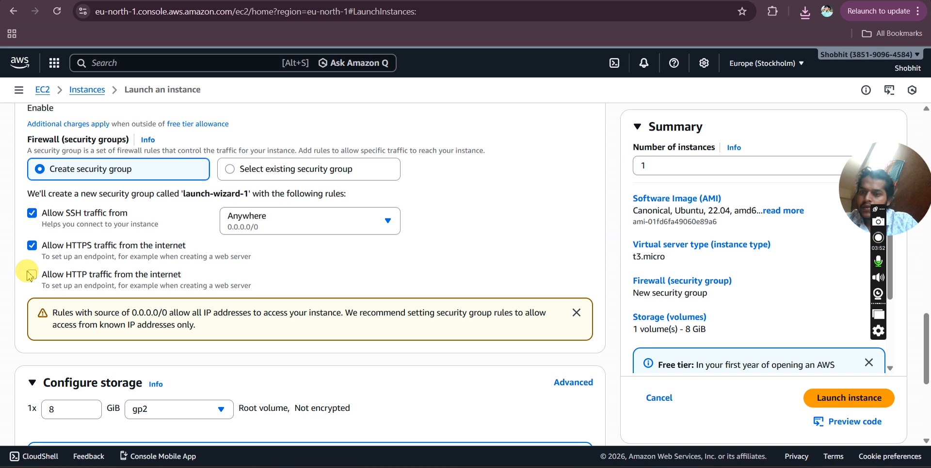
{"action": "left_click", "coordinate": [32, 275]}
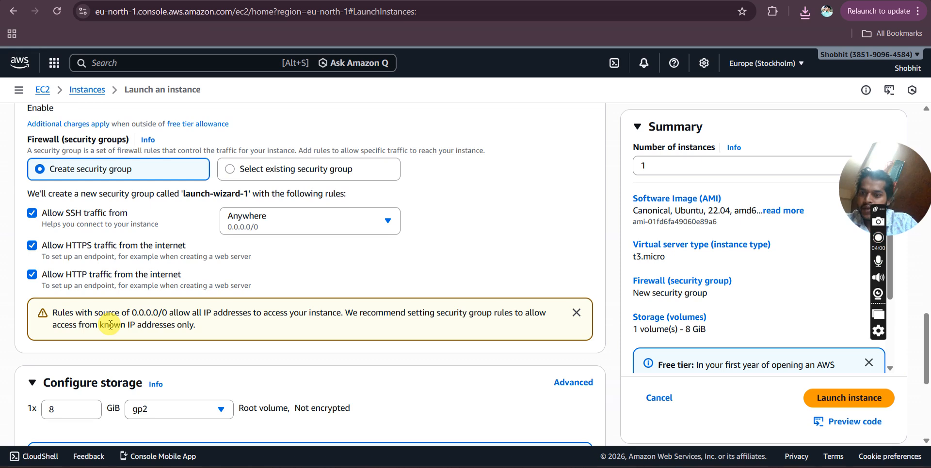
Examine the instance's storage configuration and its advanced details, leaving both at their defaults.
{"action": "scroll", "coordinate": [102, 322], "scroll_direction": "down", "scroll_amount": 3}
{"action": "scroll", "coordinate": [109, 329], "scroll_direction": "down", "scroll_amount": 2}
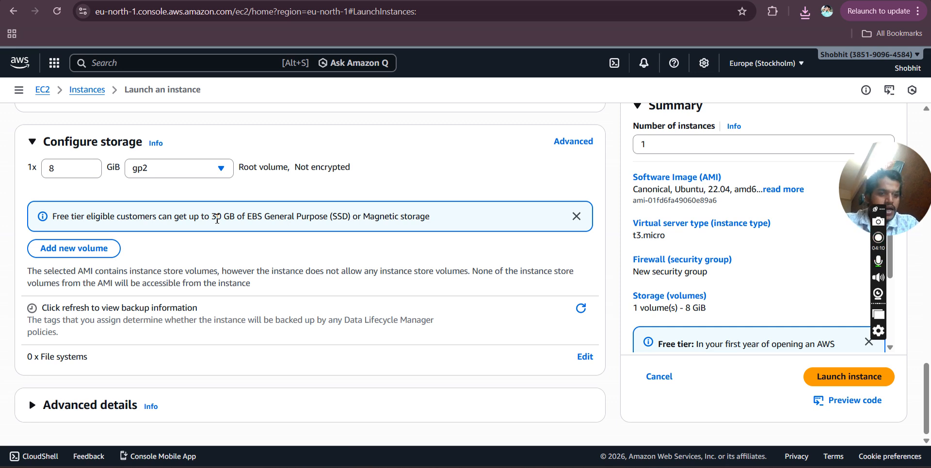
{"action": "scroll", "coordinate": [217, 219], "scroll_direction": "down", "scroll_amount": 1}
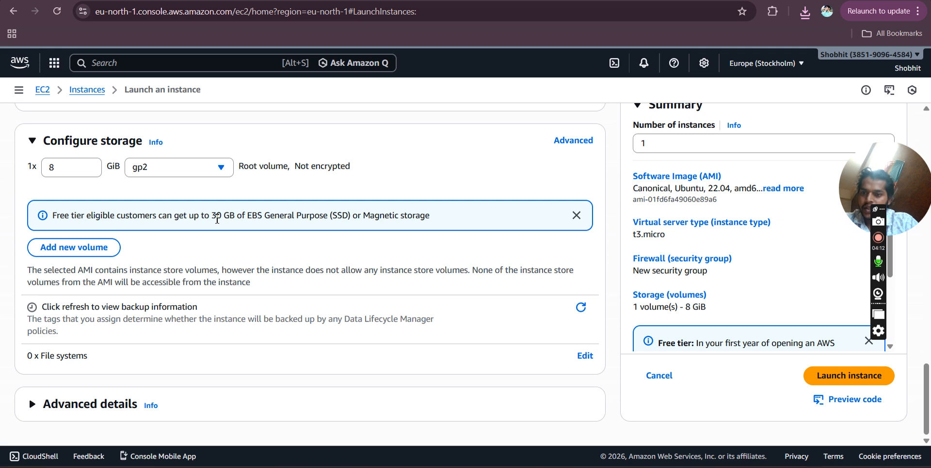
{"action": "scroll", "coordinate": [182, 257], "scroll_direction": "up", "scroll_amount": 3}
{"action": "scroll", "coordinate": [183, 257], "scroll_direction": "down", "scroll_amount": 3}
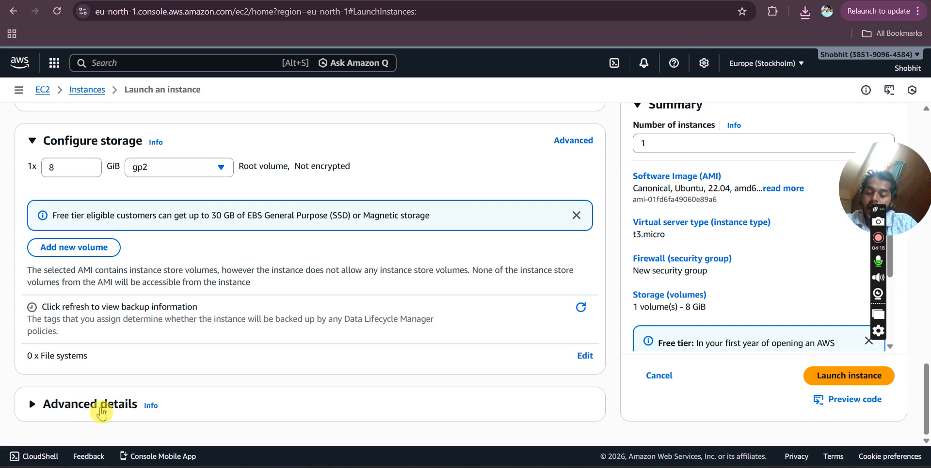
{"action": "left_click", "coordinate": [101, 412]}
{"action": "scroll", "coordinate": [102, 412], "scroll_direction": "down", "scroll_amount": 5}
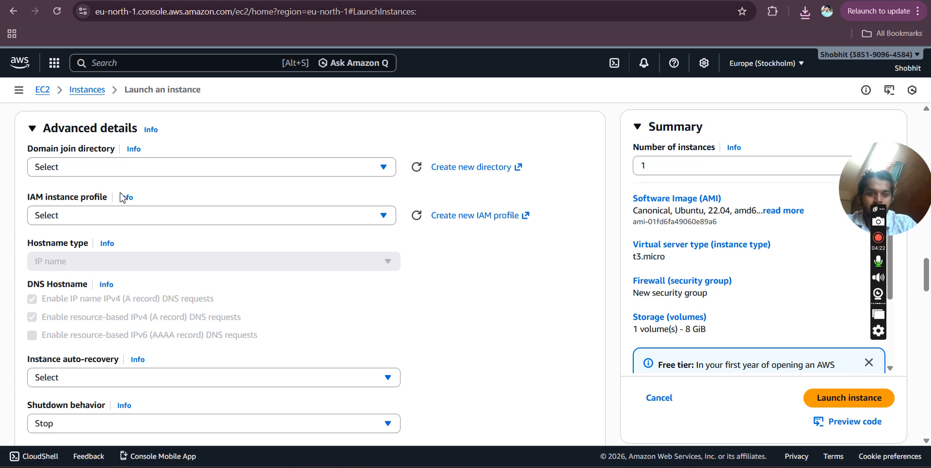
{"action": "left_click", "coordinate": [92, 129]}
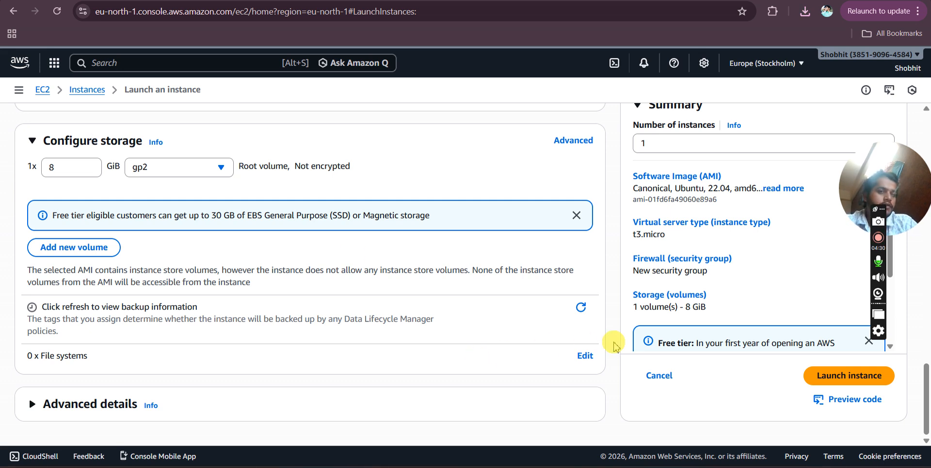
Review the whole launch configuration, from name, image and instance type to key pair, firewall rules and storage.
{"action": "scroll", "coordinate": [455, 264], "scroll_direction": "up", "scroll_amount": 6}
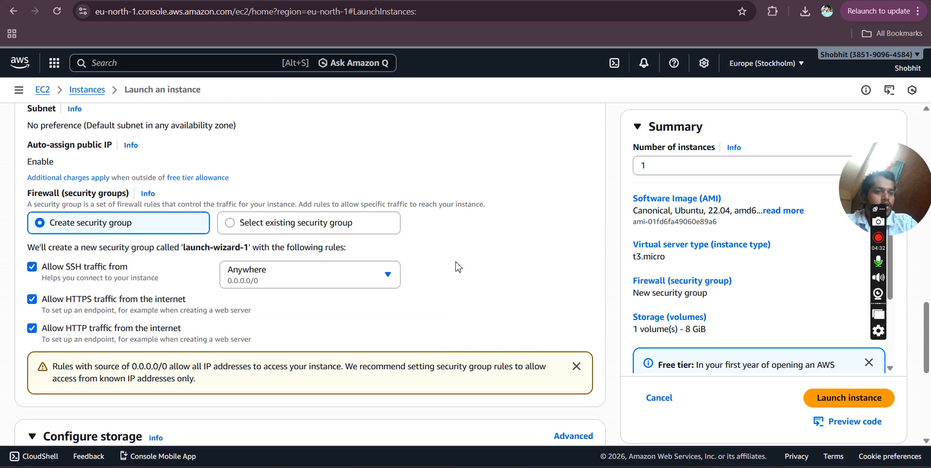
{"action": "scroll", "coordinate": [291, 233], "scroll_direction": "up", "scroll_amount": 20}
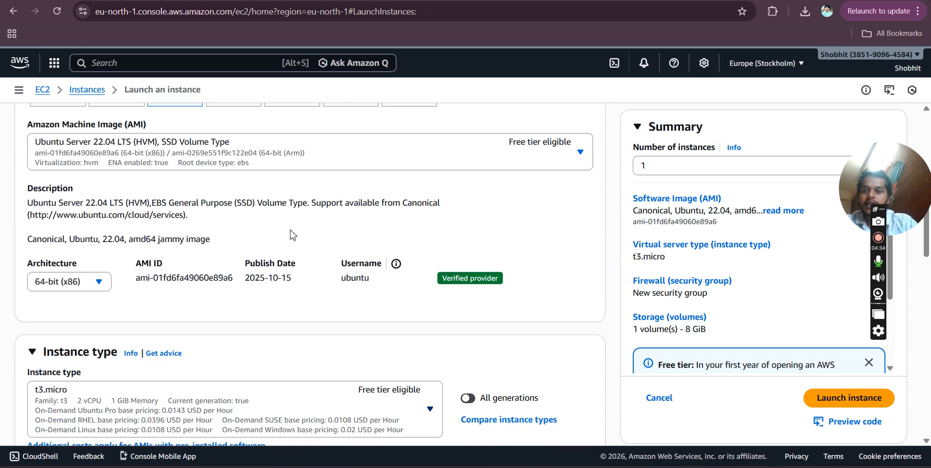
{"action": "scroll", "coordinate": [292, 235], "scroll_direction": "up", "scroll_amount": 1}
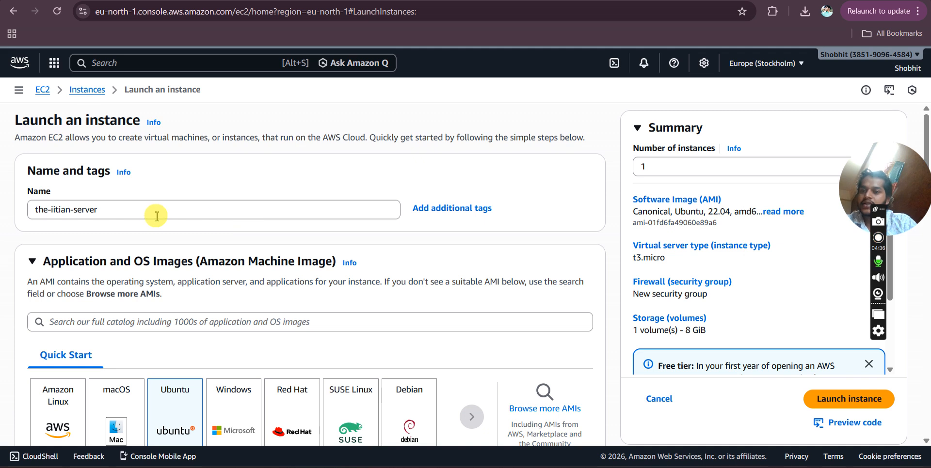
{"action": "scroll", "coordinate": [156, 213], "scroll_direction": "down", "scroll_amount": 2}
{"action": "scroll", "coordinate": [173, 322], "scroll_direction": "down", "scroll_amount": 4}
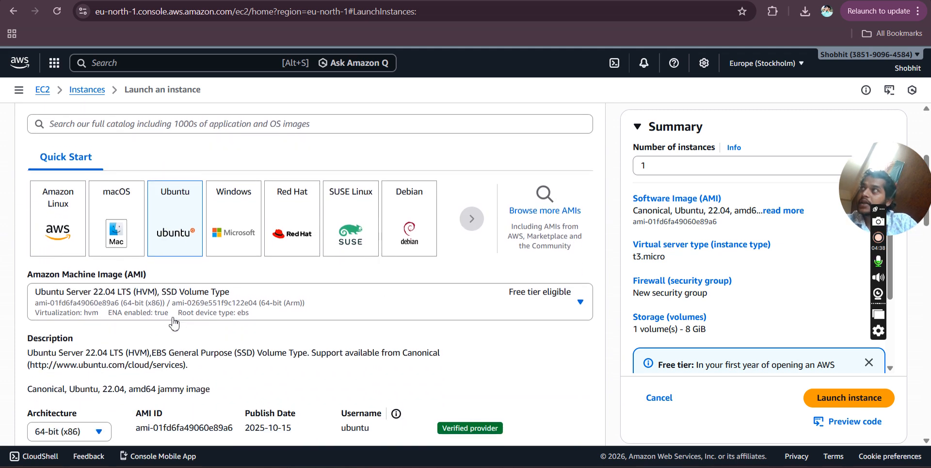
{"action": "scroll", "coordinate": [237, 226], "scroll_direction": "down", "scroll_amount": 5}
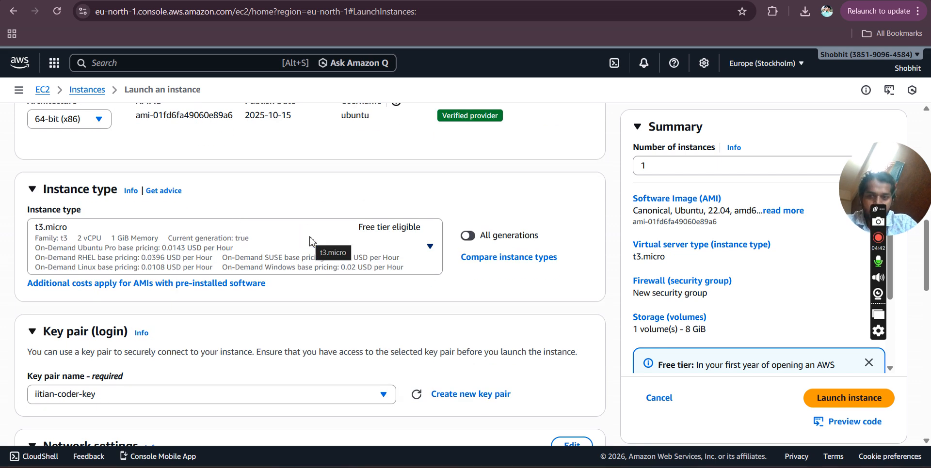
{"action": "scroll", "coordinate": [310, 241], "scroll_direction": "down", "scroll_amount": 1}
{"action": "scroll", "coordinate": [310, 241], "scroll_direction": "down", "scroll_amount": 2}
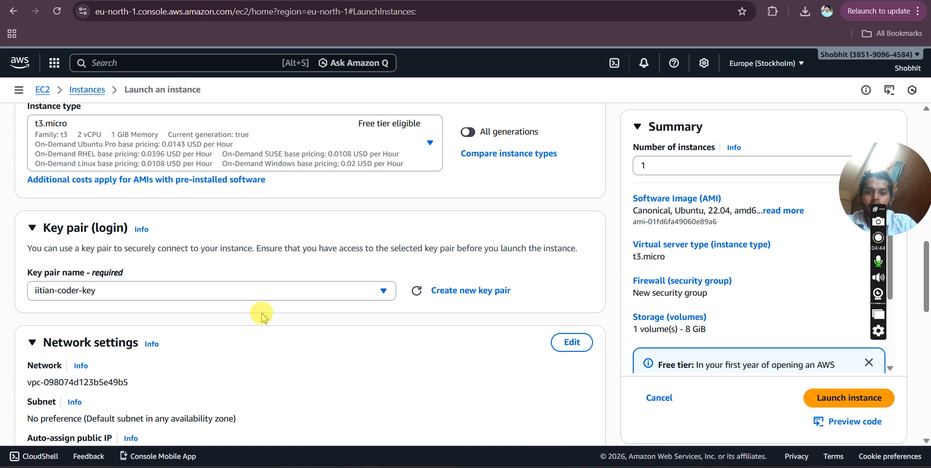
{"action": "scroll", "coordinate": [511, 260], "scroll_direction": "down", "scroll_amount": 5}
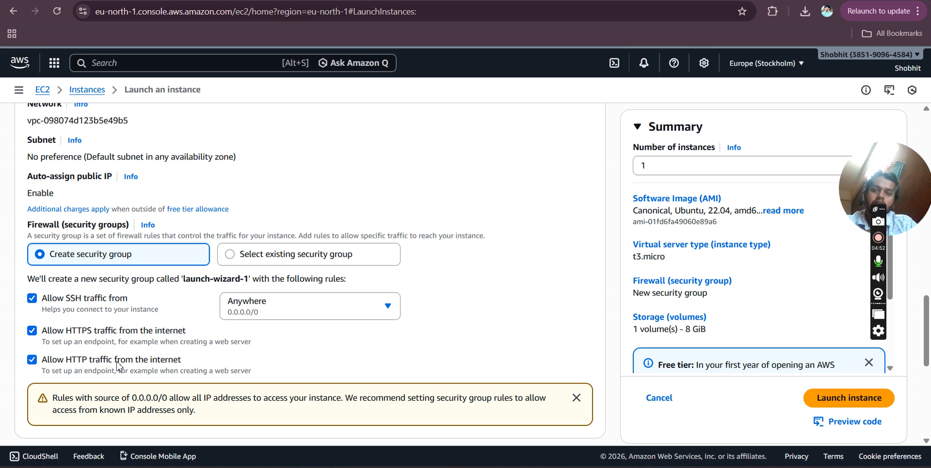
{"action": "scroll", "coordinate": [118, 368], "scroll_direction": "down", "scroll_amount": 6}
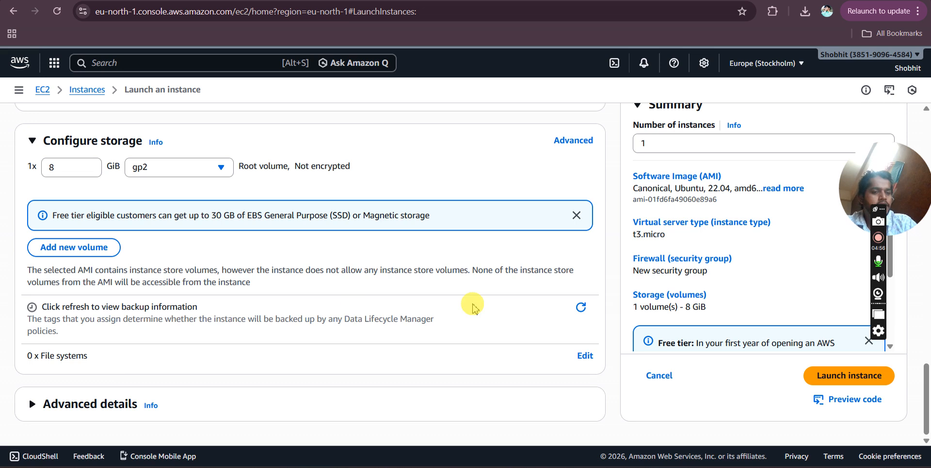
Launch the configured instance and open the details page of the newly launched instance.
{"action": "scroll", "coordinate": [727, 276], "scroll_direction": "down", "scroll_amount": 3}
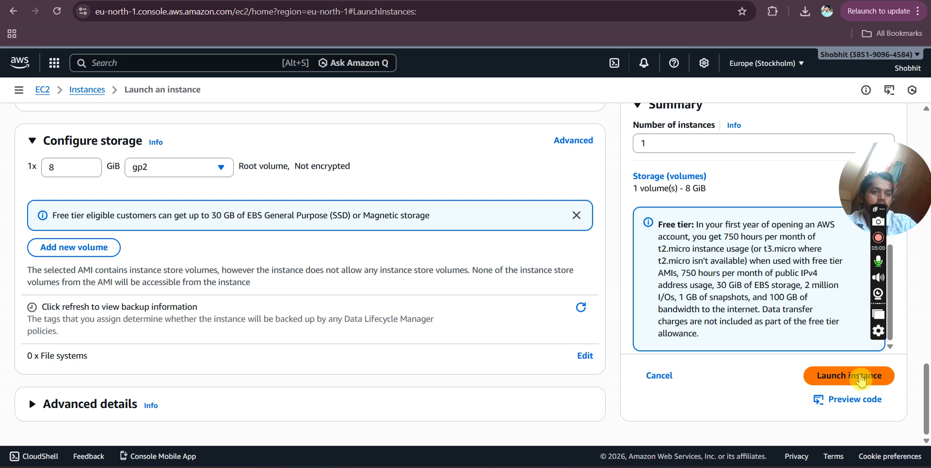
{"action": "left_click", "coordinate": [860, 381]}
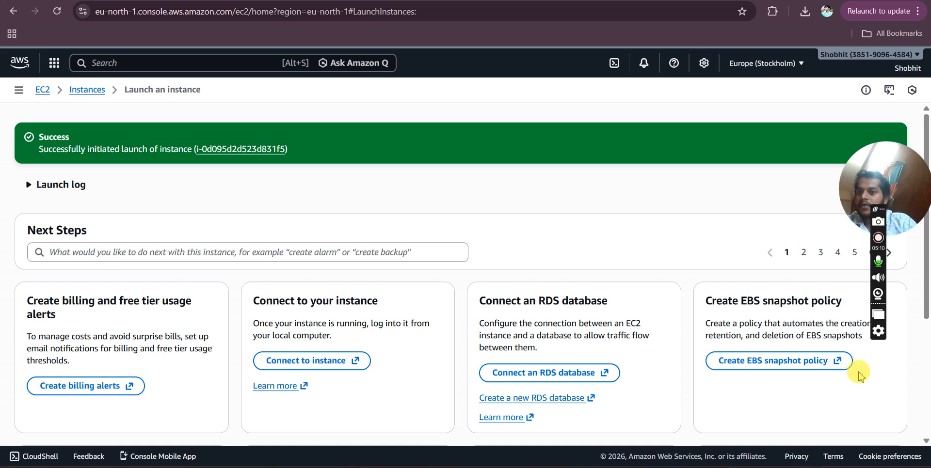
{"action": "scroll", "coordinate": [346, 318], "scroll_direction": "down", "scroll_amount": 3}
{"action": "scroll", "coordinate": [344, 291], "scroll_direction": "down", "scroll_amount": 1}
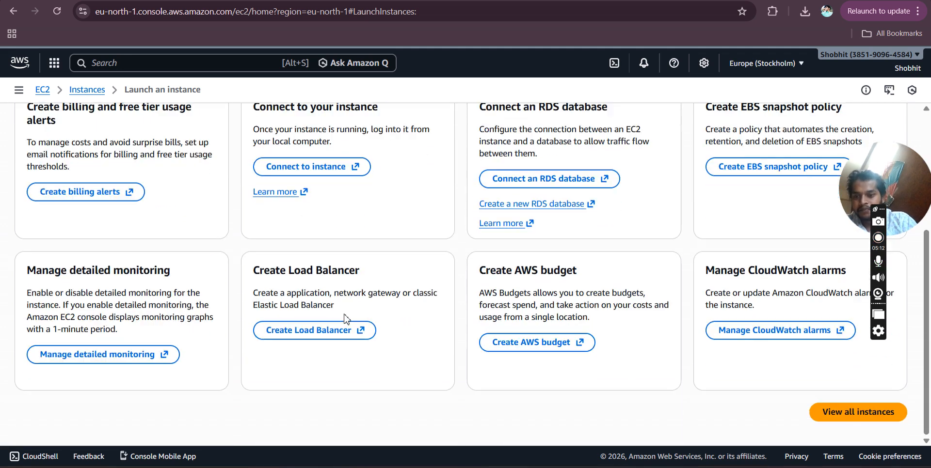
{"action": "scroll", "coordinate": [344, 194], "scroll_direction": "up", "scroll_amount": 4}
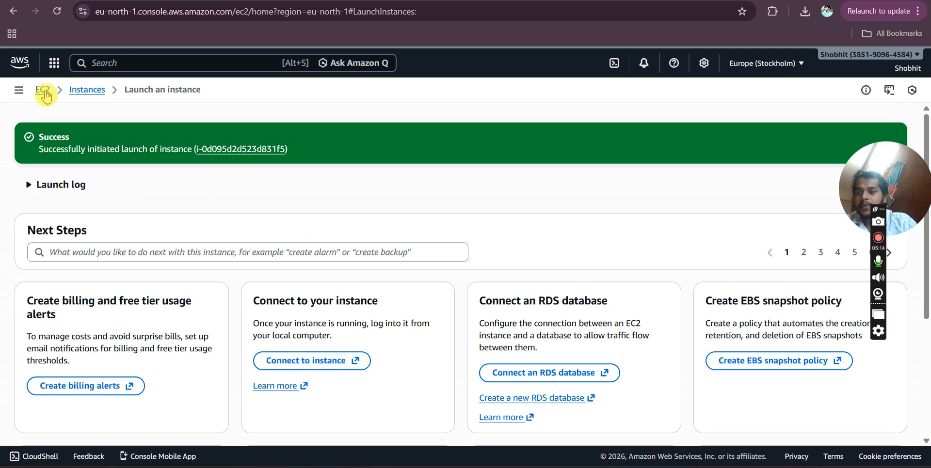
{"action": "left_click", "coordinate": [246, 145]}
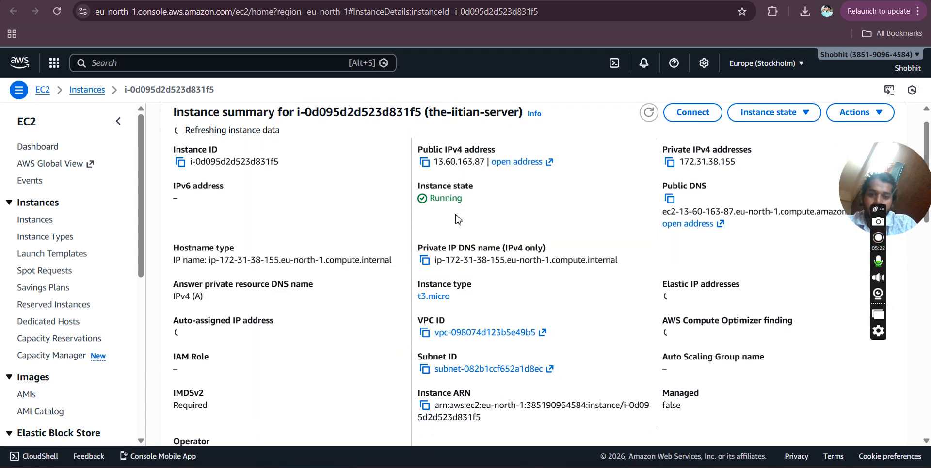
Examine the-iitian-server's public and private IPv4 addresses, state, networking IDs and the instance details such as AMI and assigned key pair.
{"action": "left_click", "coordinate": [458, 216]}
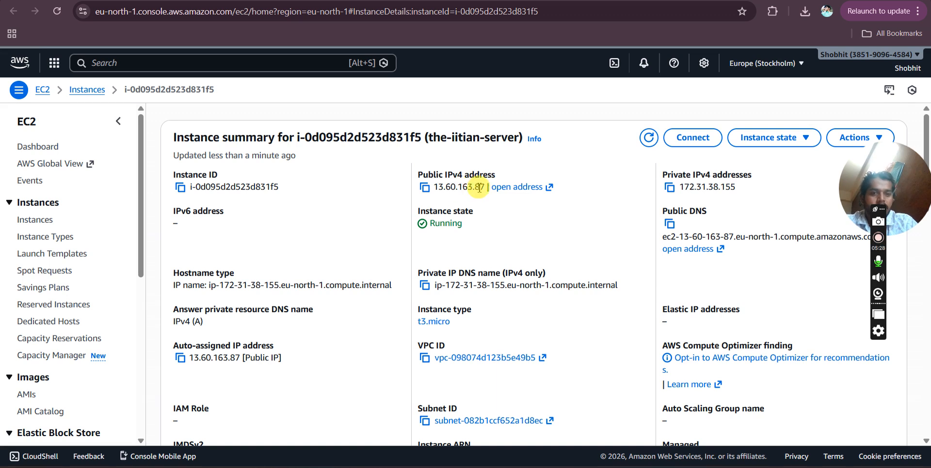
{"action": "left_click_drag", "start_coordinate": [485, 188], "coordinate": [421, 187]}
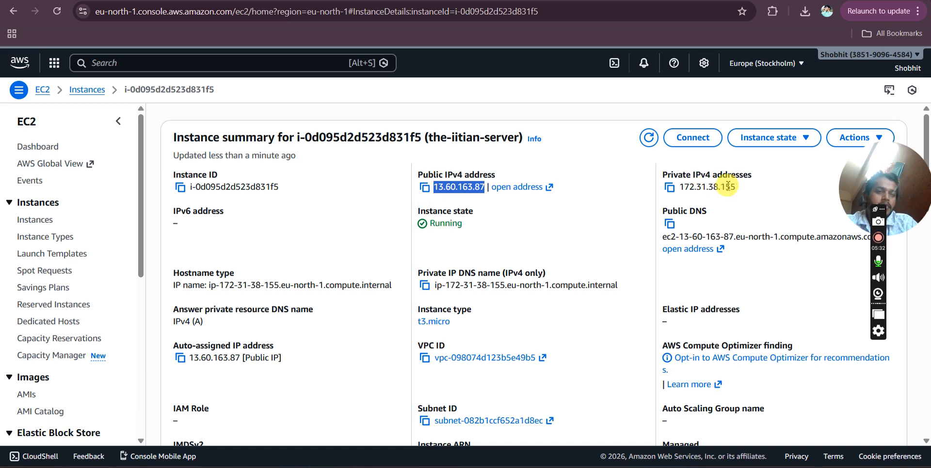
{"action": "left_click_drag", "start_coordinate": [736, 187], "coordinate": [701, 187]}
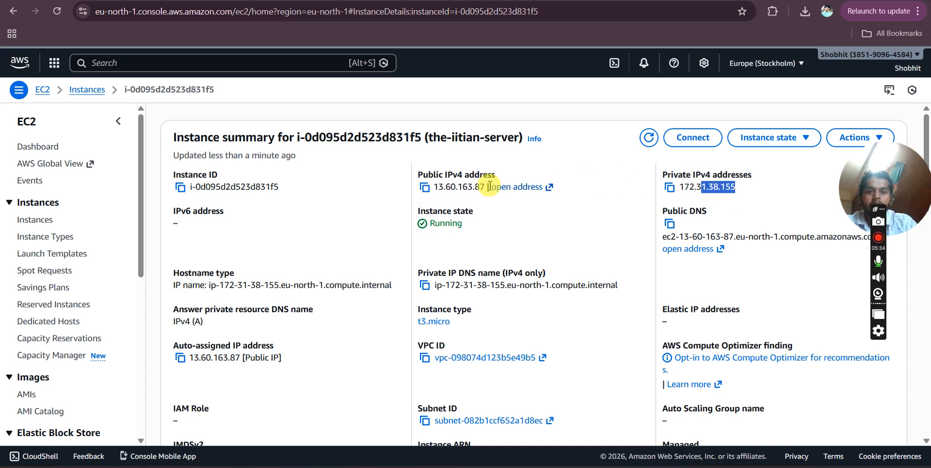
{"action": "left_click_drag", "start_coordinate": [486, 187], "coordinate": [427, 188]}
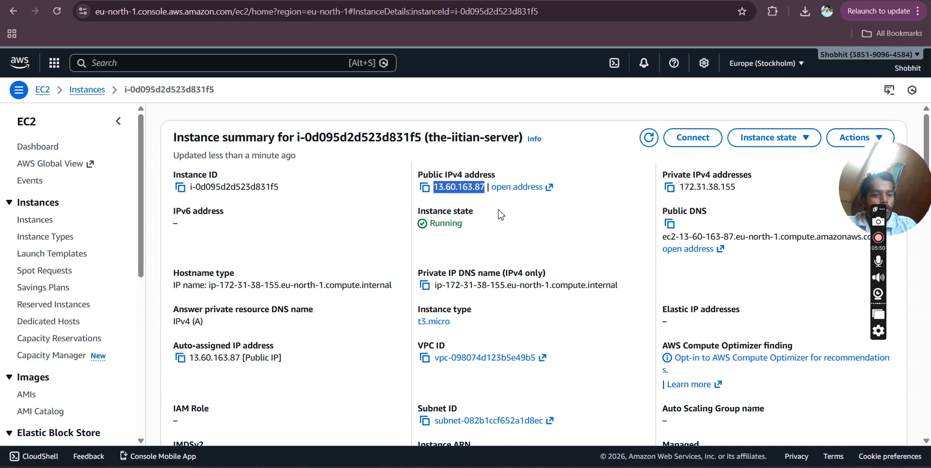
{"action": "scroll", "coordinate": [501, 216], "scroll_direction": "down", "scroll_amount": 2}
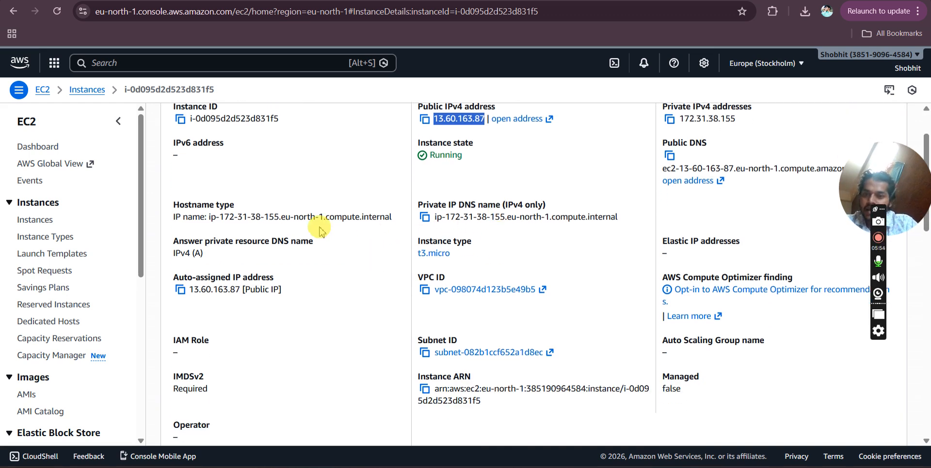
{"action": "scroll", "coordinate": [463, 271], "scroll_direction": "down", "scroll_amount": 1}
{"action": "scroll", "coordinate": [463, 271], "scroll_direction": "down", "scroll_amount": 2}
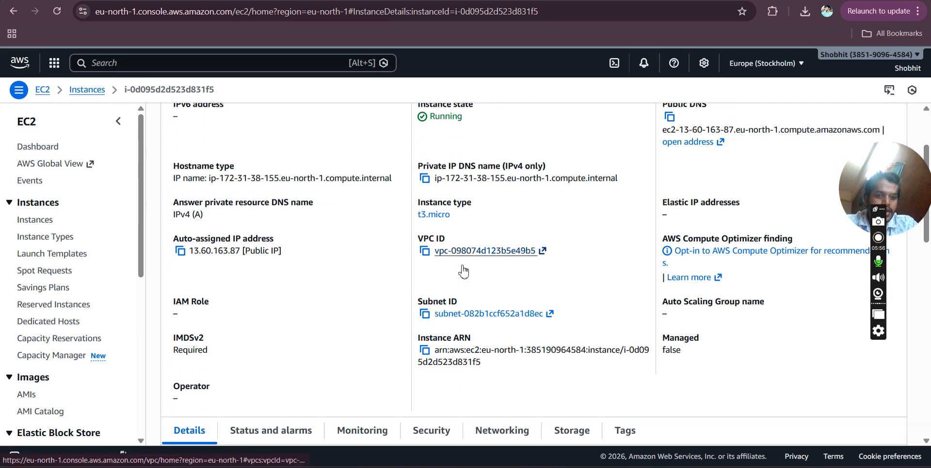
{"action": "scroll", "coordinate": [532, 358], "scroll_direction": "down", "scroll_amount": 5}
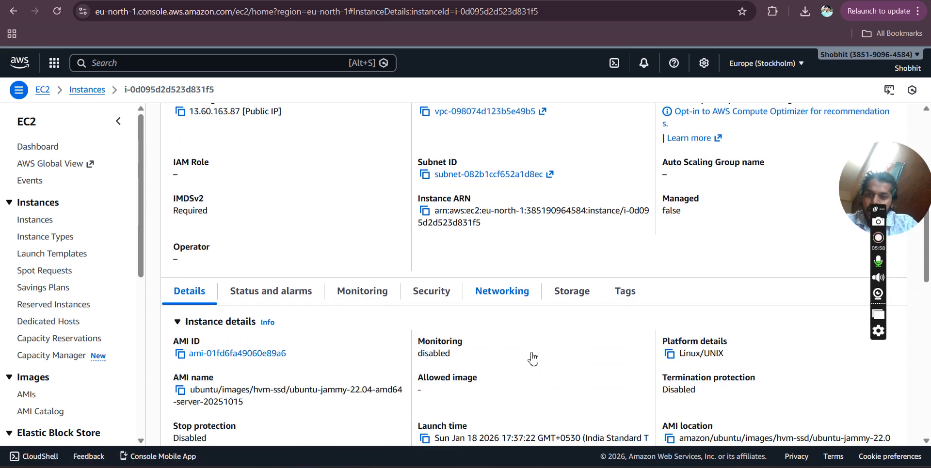
{"action": "scroll", "coordinate": [419, 383], "scroll_direction": "down", "scroll_amount": 3}
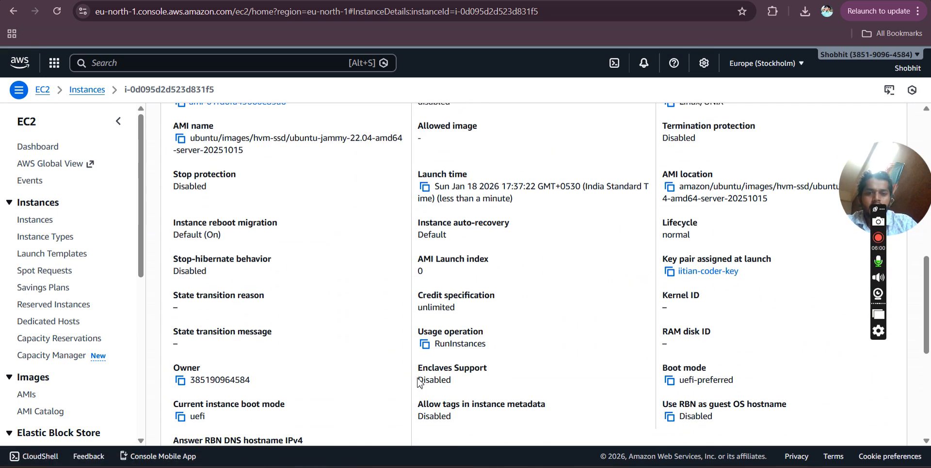
Switch to Visual Studio Code and review the iitian-coder project's folder structure and the inquiries route.ts code.
{"action": "left_click", "coordinate": [655, 466]}
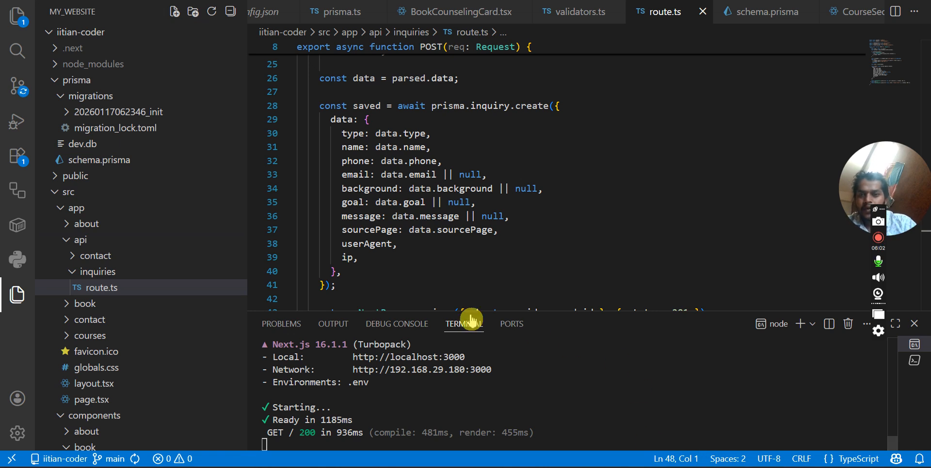
{"action": "scroll", "coordinate": [275, 234], "scroll_direction": "up", "scroll_amount": 3}
{"action": "scroll", "coordinate": [366, 118], "scroll_direction": "up", "scroll_amount": 3}
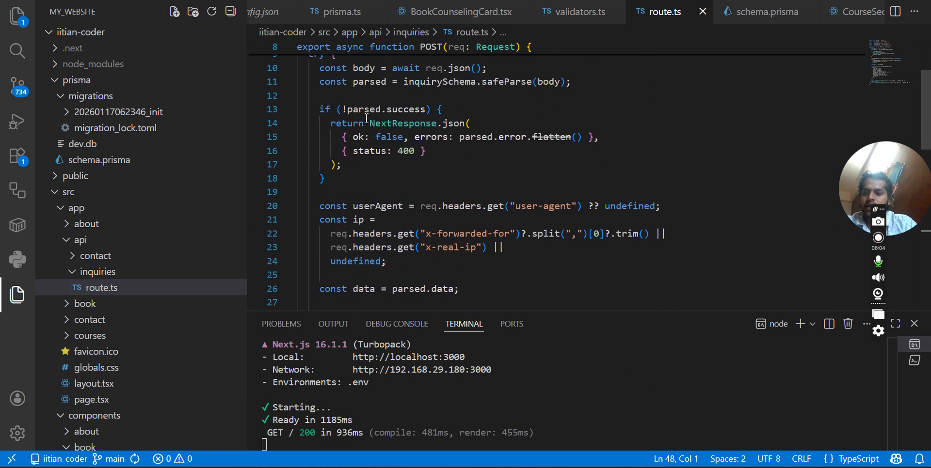
{"action": "scroll", "coordinate": [141, 240], "scroll_direction": "down", "scroll_amount": 2}
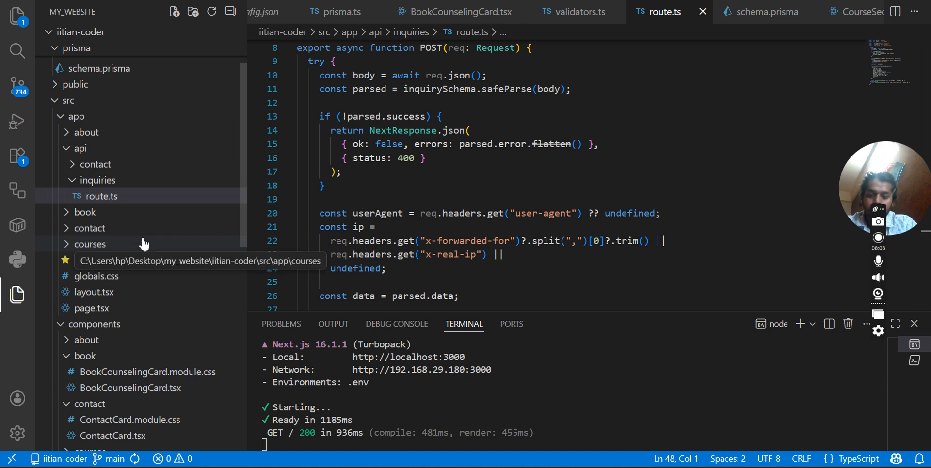
{"action": "scroll", "coordinate": [144, 245], "scroll_direction": "up", "scroll_amount": 3}
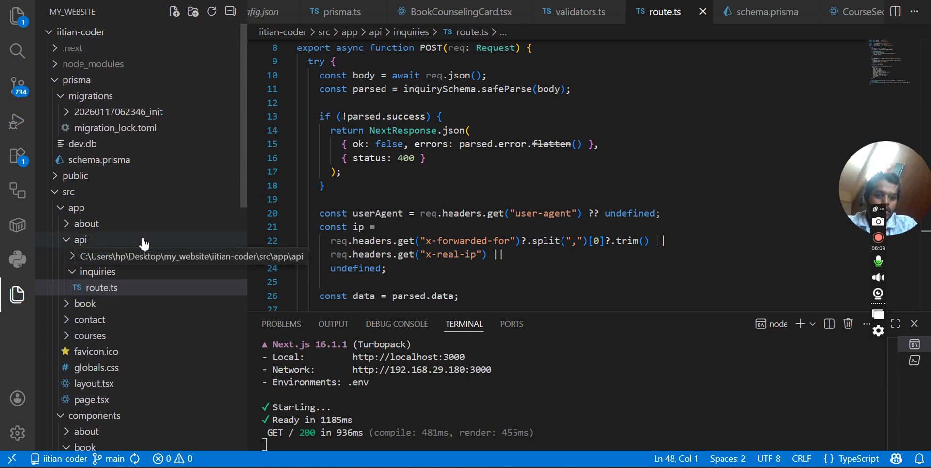
{"action": "scroll", "coordinate": [474, 195], "scroll_direction": "up", "scroll_amount": 3}
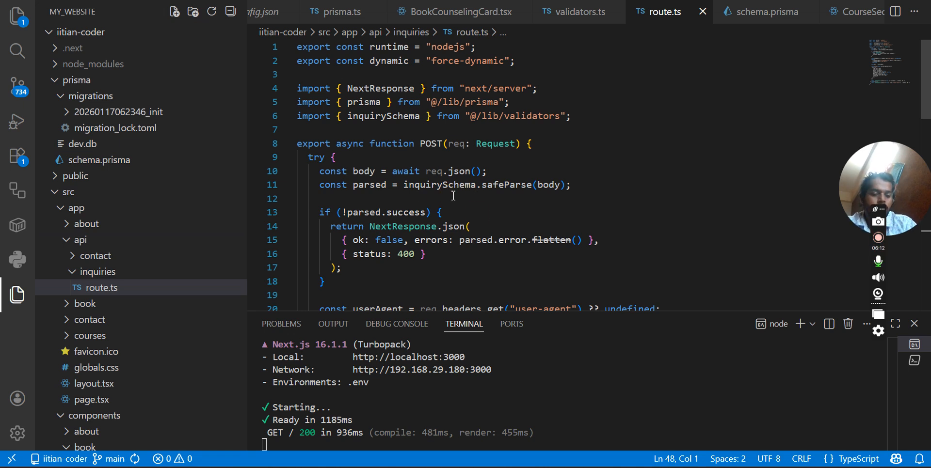
Switch back to the EC2 instance details in Chrome and return to the-iitian-server's instance summary.
{"action": "mouse_move", "coordinate": [681, 467]}
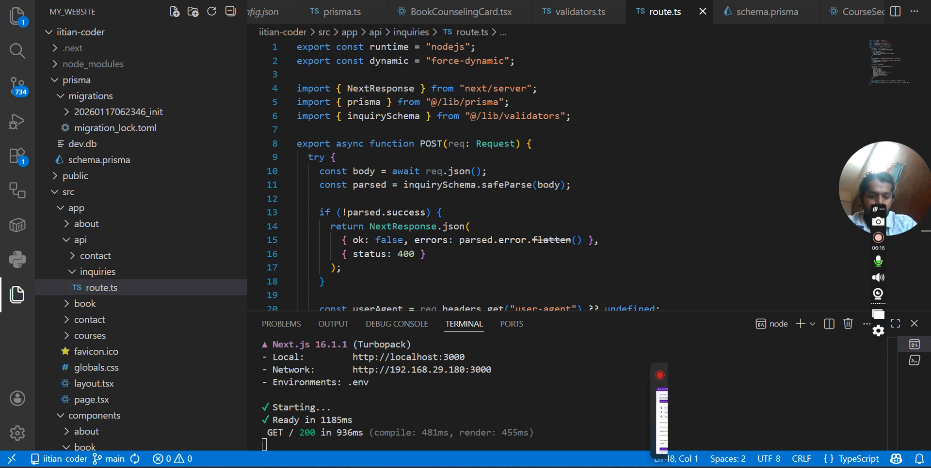
{"action": "mouse_move", "coordinate": [600, 467]}
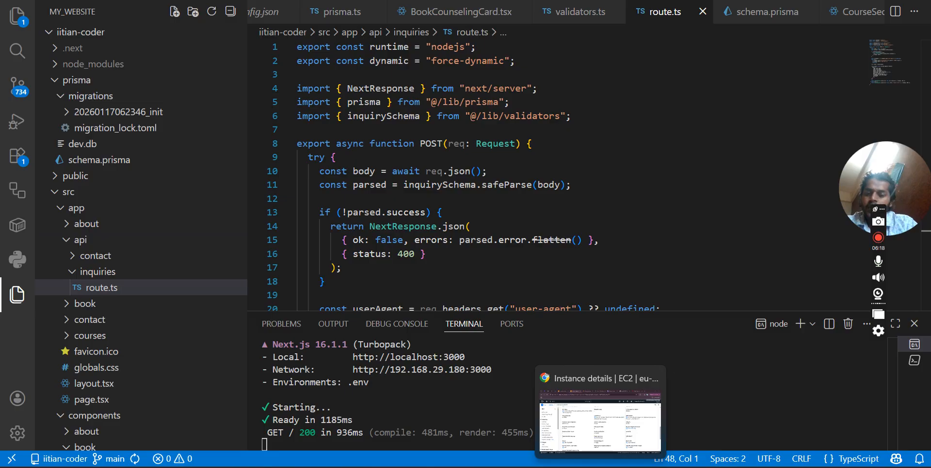
{"action": "left_click", "coordinate": [613, 377]}
{"action": "scroll", "coordinate": [499, 279], "scroll_direction": "up", "scroll_amount": 8}
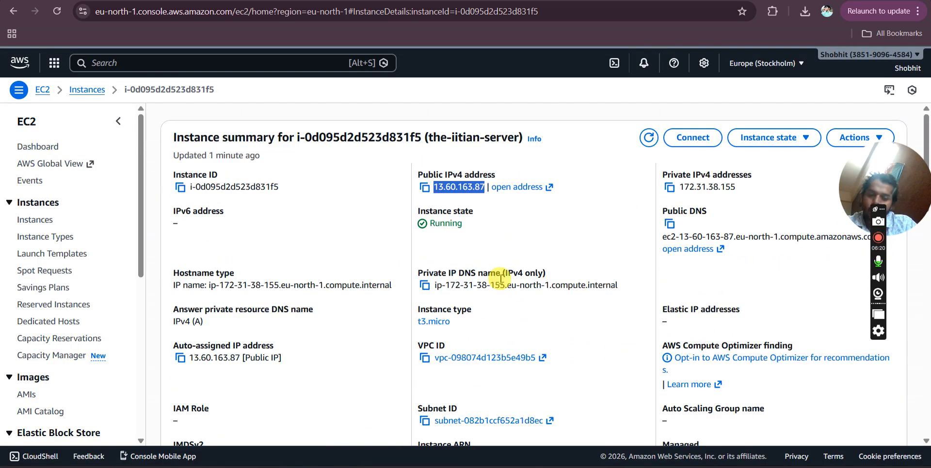